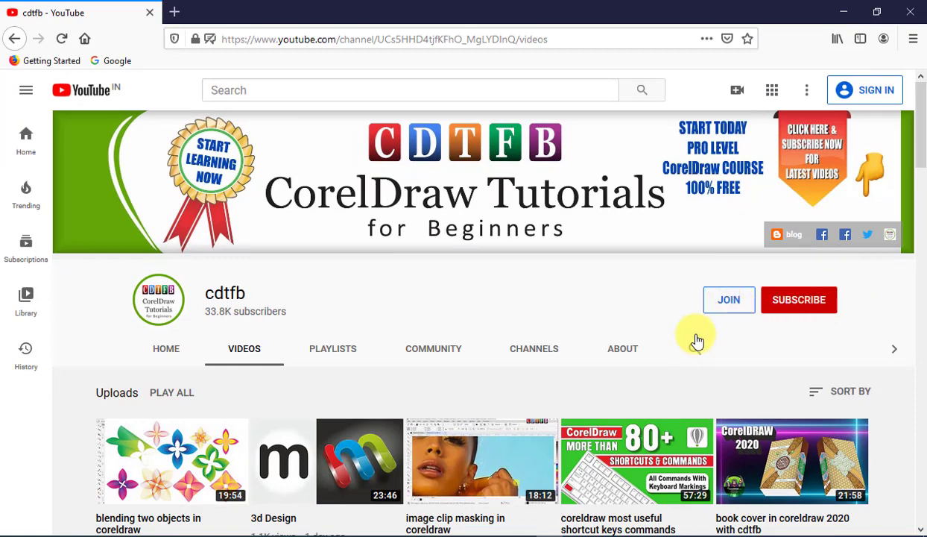
- Look over the channel's uploaded videos and switch to the open CorelDRAW document
scroll(697, 339, "down", 2)
scroll(697, 339, "down", 2)
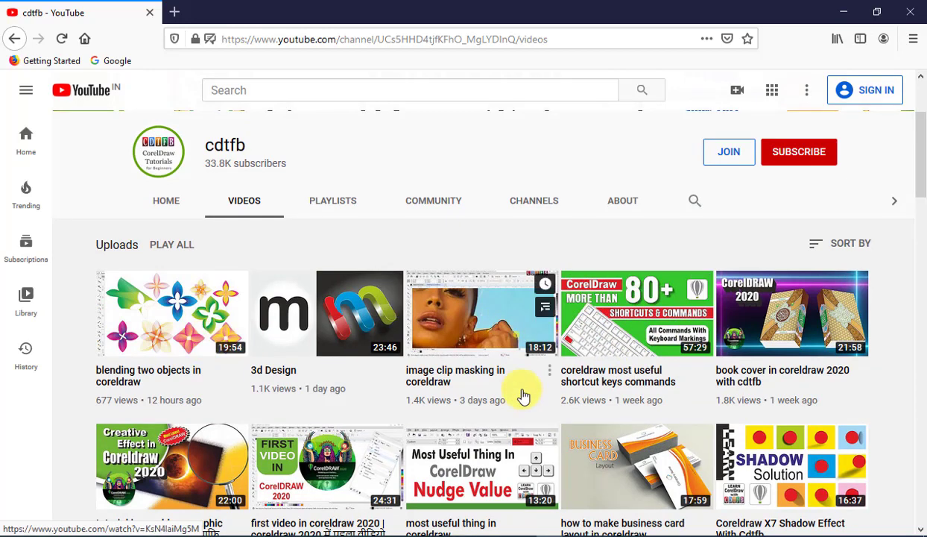
scroll(523, 393, "up", 4)
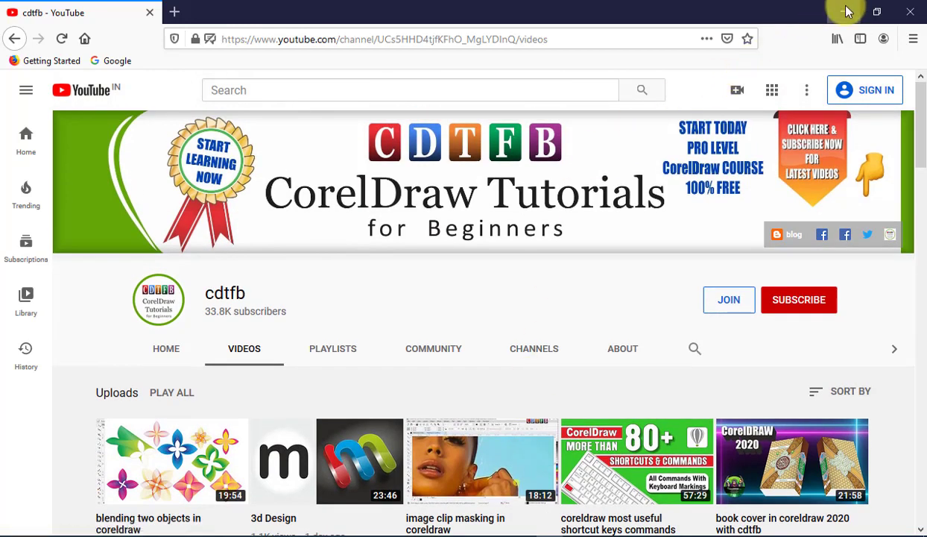
left_click(847, 11)
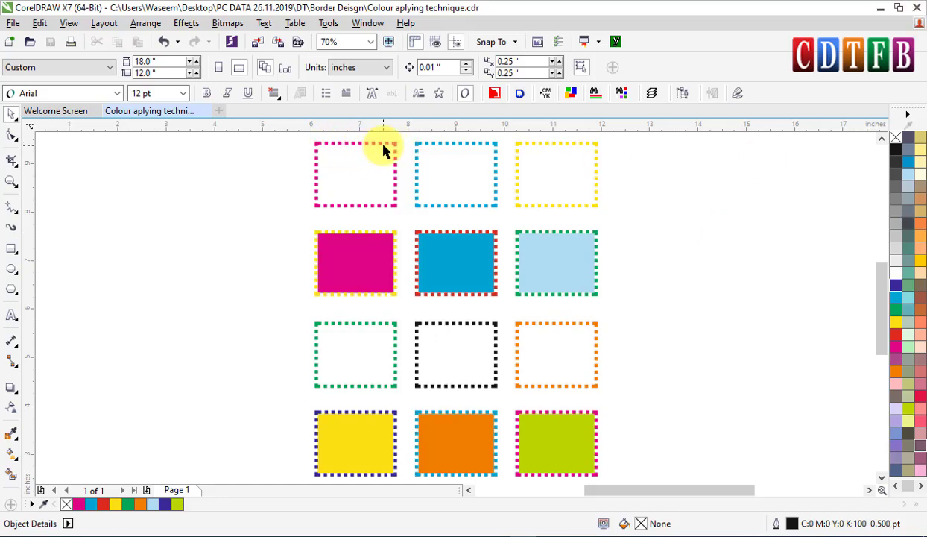
- Duplicate the first column of four rectangles to its left and remove the outlines of the copies
left_click(378, 253)
left_click_drag(285, 153, 357, 373)
left_click(355, 237)
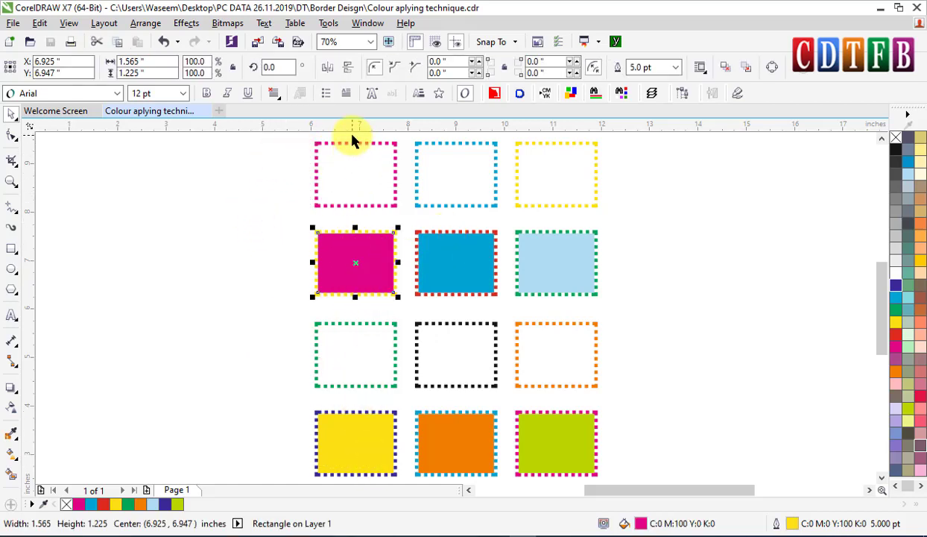
left_click_drag(295, 138, 399, 453)
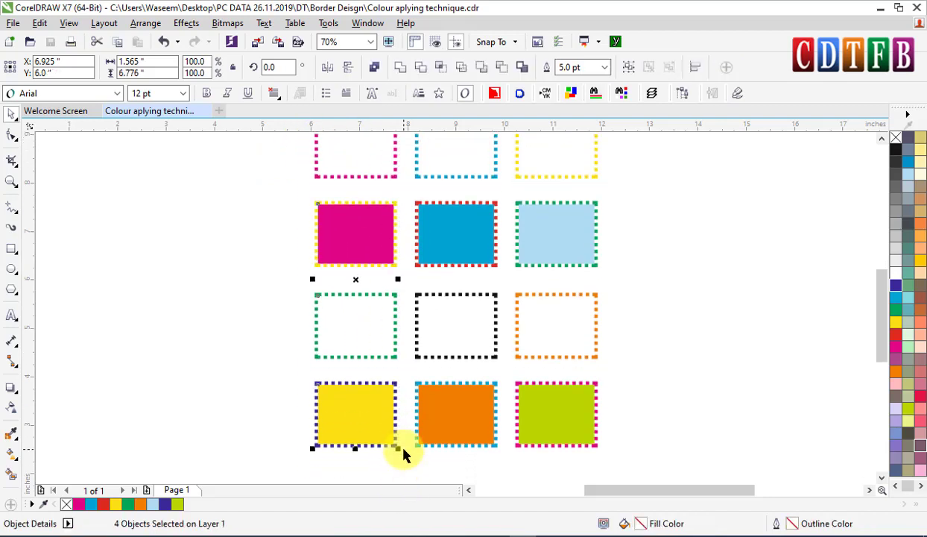
left_click_drag(374, 424, 290, 422)
right_click(290, 422)
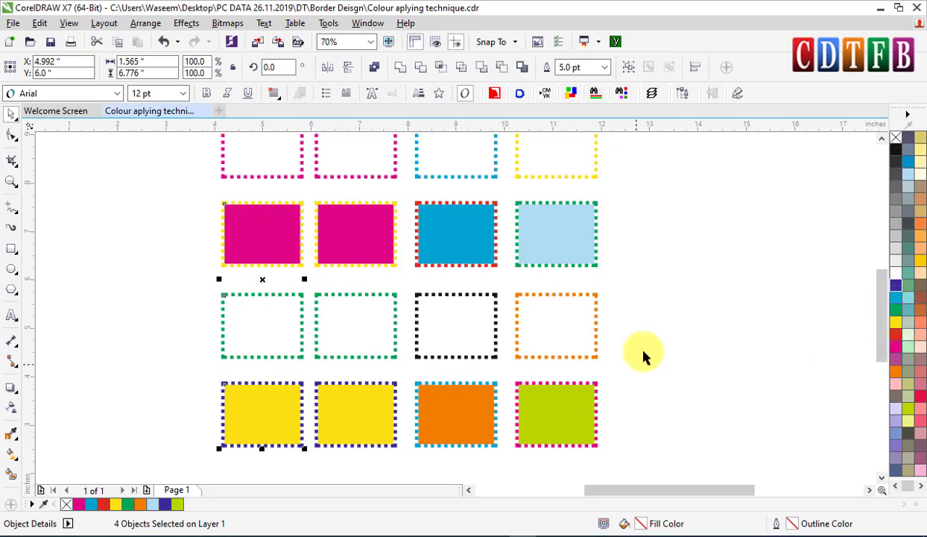
right_click(895, 137)
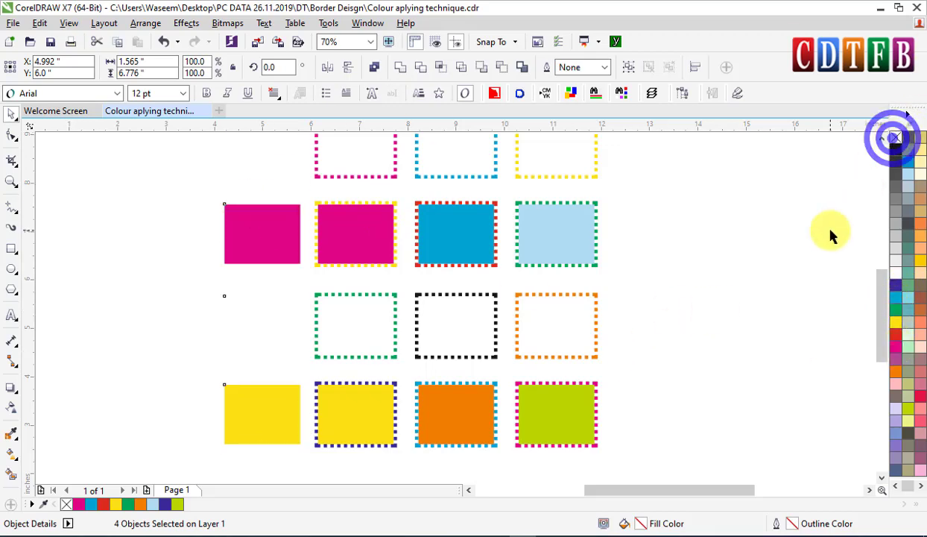
left_click(830, 231)
- Copy only the fill of the lime green rectangle to the unfilled top rectangle of the new column with Copy Properties
left_click(261, 166)
key("ctrl+shift+a")
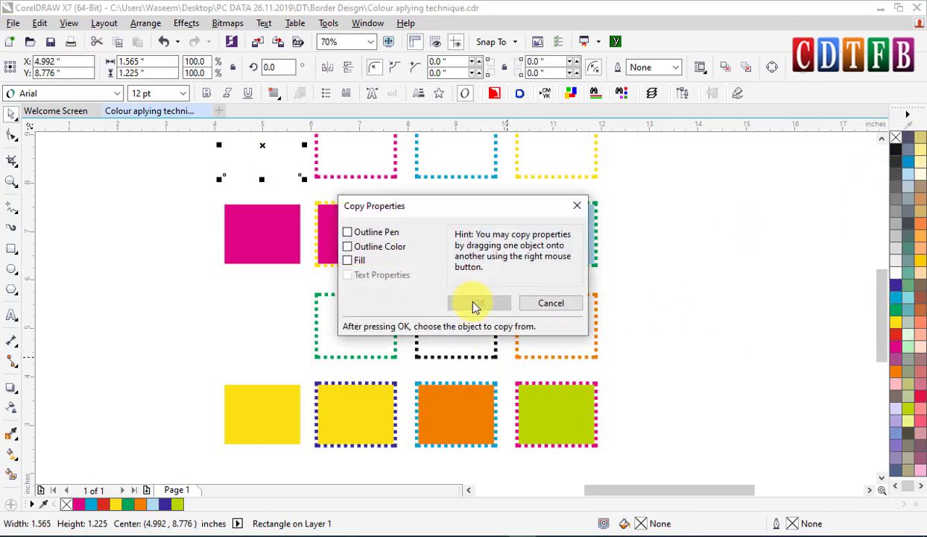
left_click(348, 260)
left_click(348, 246)
left_click(347, 231)
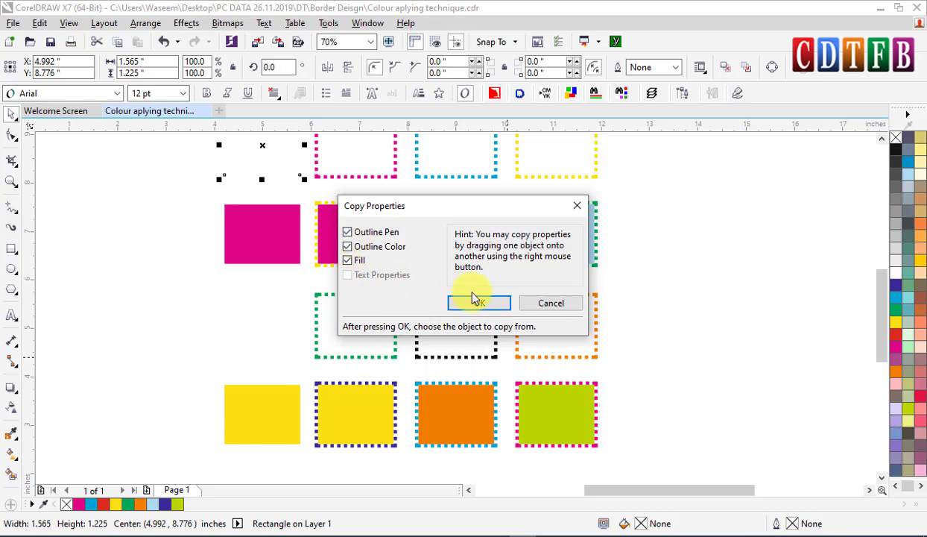
left_click(369, 247)
left_click(367, 233)
left_click(479, 302)
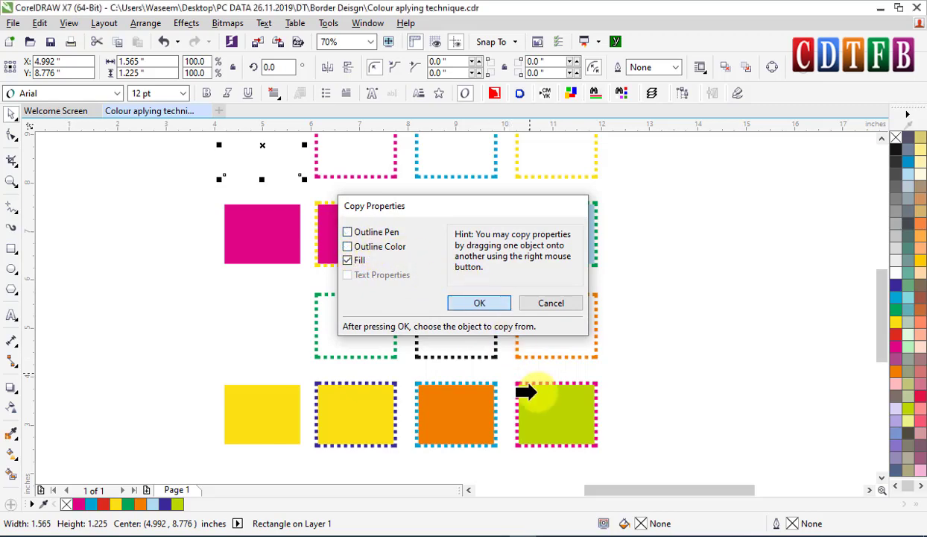
left_click(530, 389)
- Copy the fill of the blue rectangle to the unfilled third rectangle of the new column with Copy Properties
left_click(262, 325)
key("ctrl+shift+a")
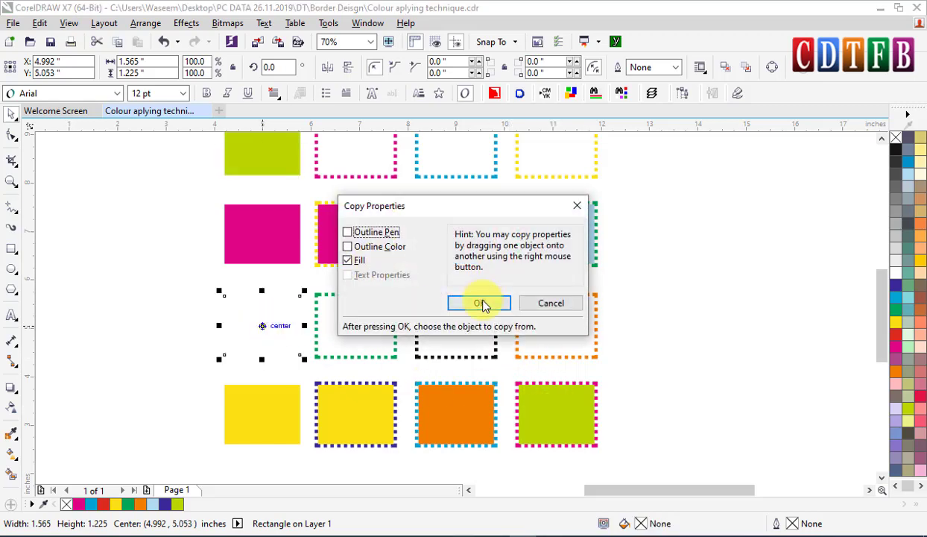
left_click(481, 303)
left_click(434, 235)
left_click(671, 224)
- Copy the fill of the orange rectangle to the magenta rectangle in the new column
left_click(259, 219)
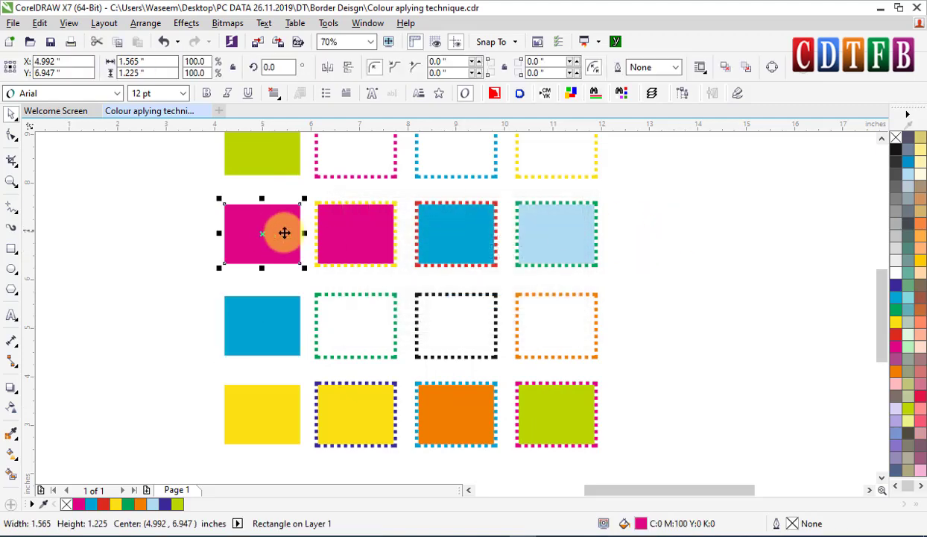
key("ctrl+shift+a")
left_click(479, 302)
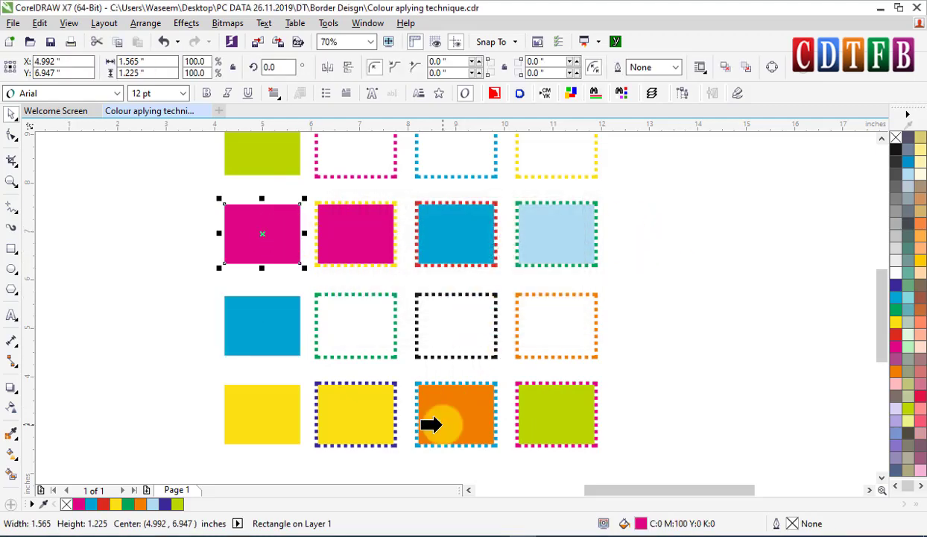
left_click(432, 421)
- Fill the bottom yellow rectangle of the new column with the brown palette color (M:60 Y:60 K:40)
left_click(289, 391)
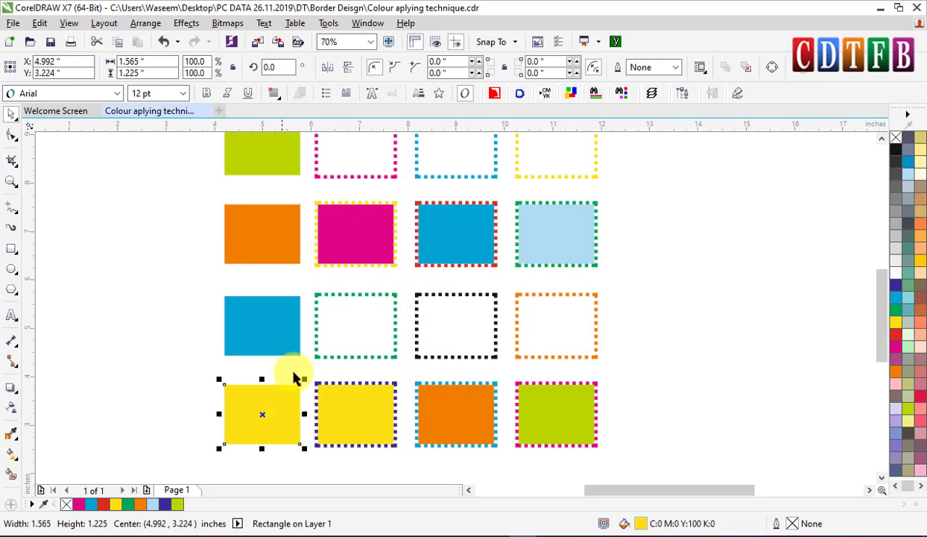
key("ctrl+shift+a")
left_click(477, 304)
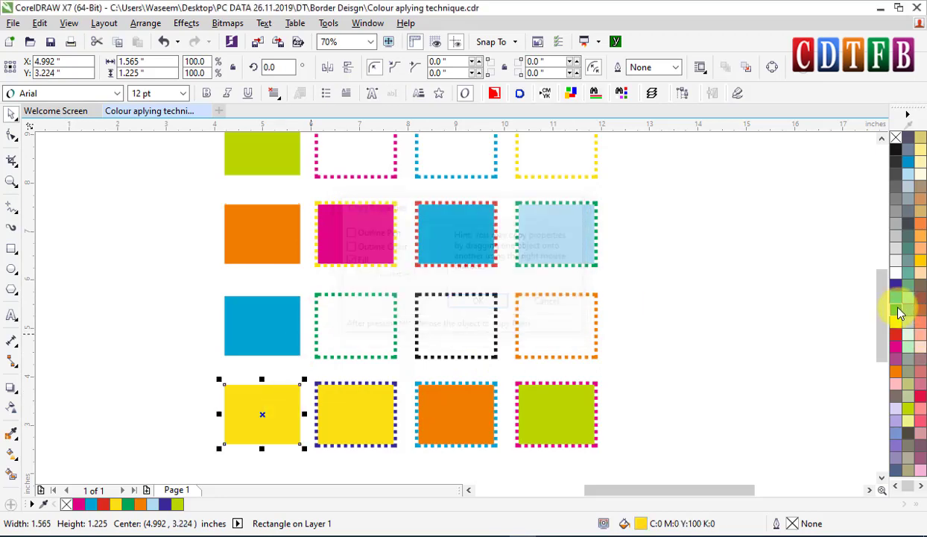
left_click(908, 295)
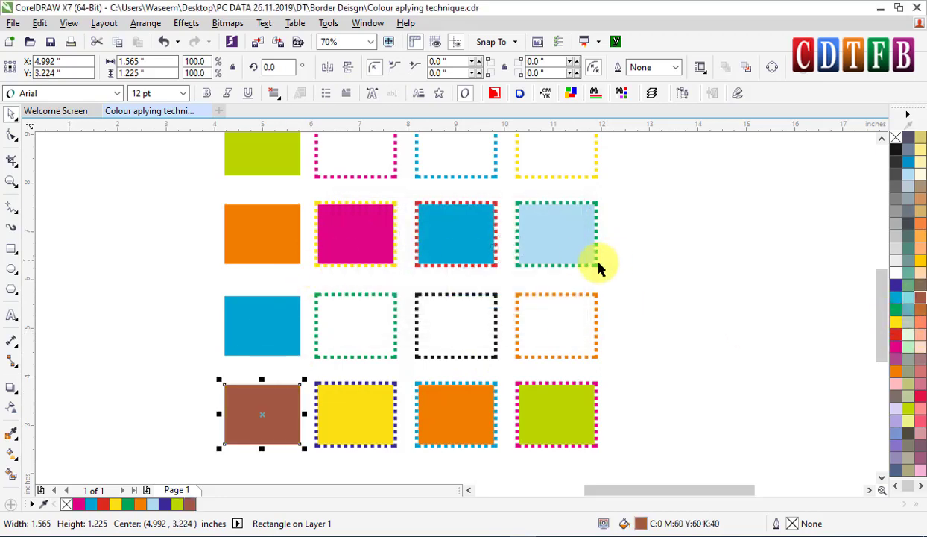
- Apply cyan blue from the palette to the unselected orange rectangle in the outline-free column, and replace it with dark blue
scroll(597, 269, "up", 1)
scroll(633, 224, "left", 1)
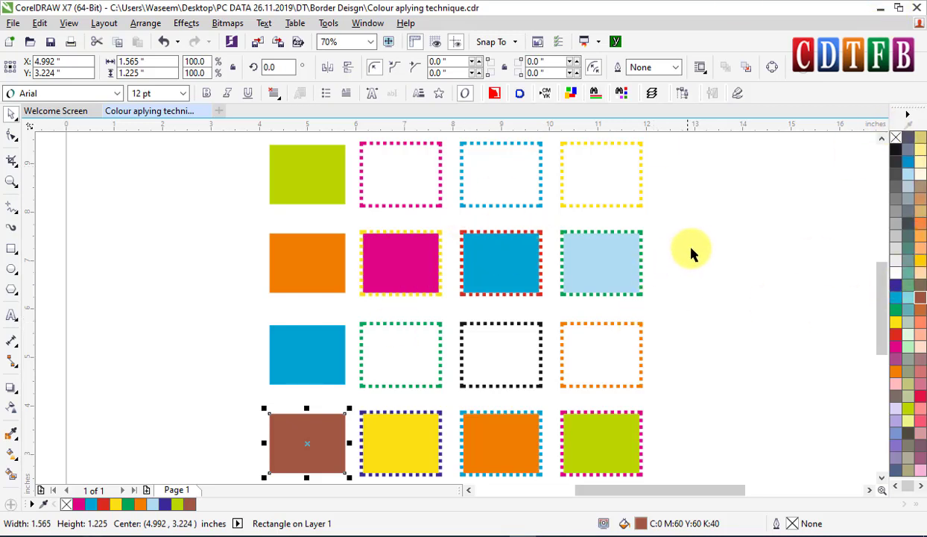
left_click(688, 271)
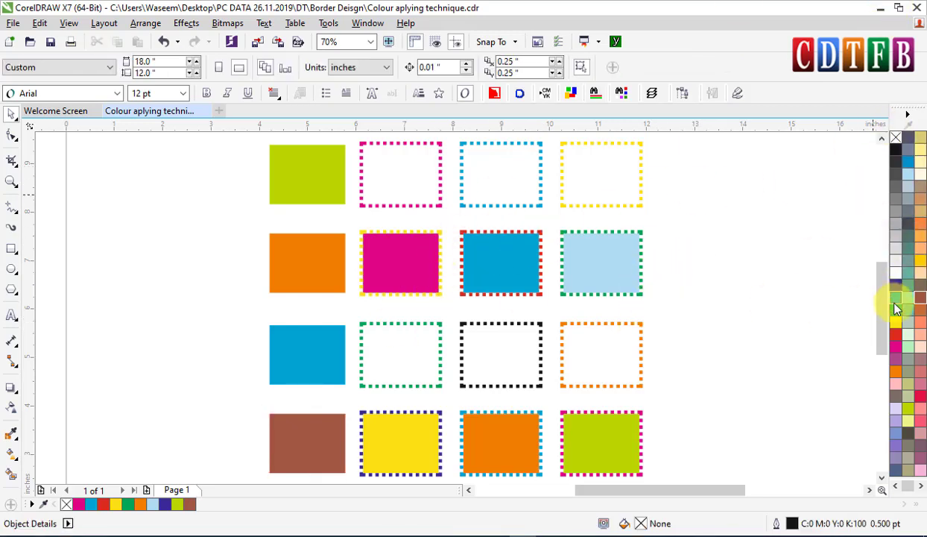
left_click_drag(895, 306, 299, 258)
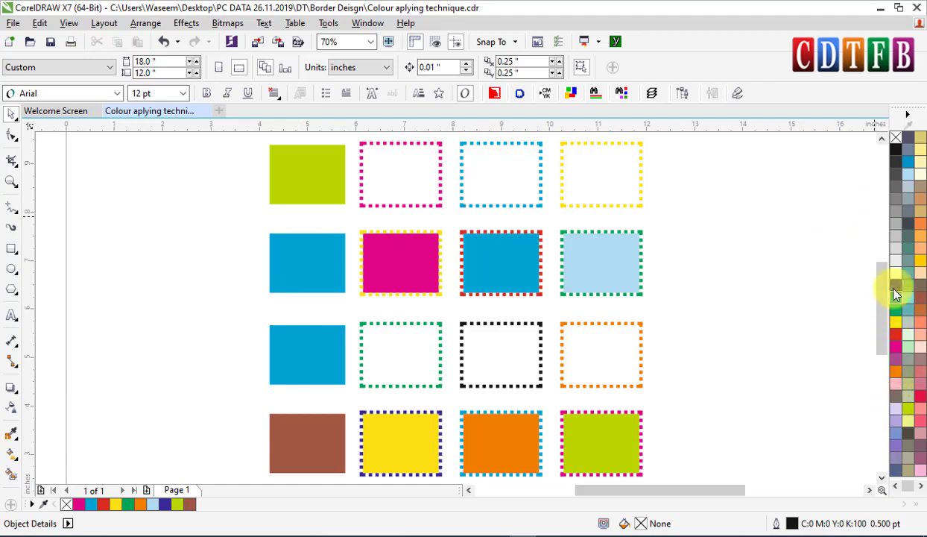
left_click_drag(400, 263, 304, 247)
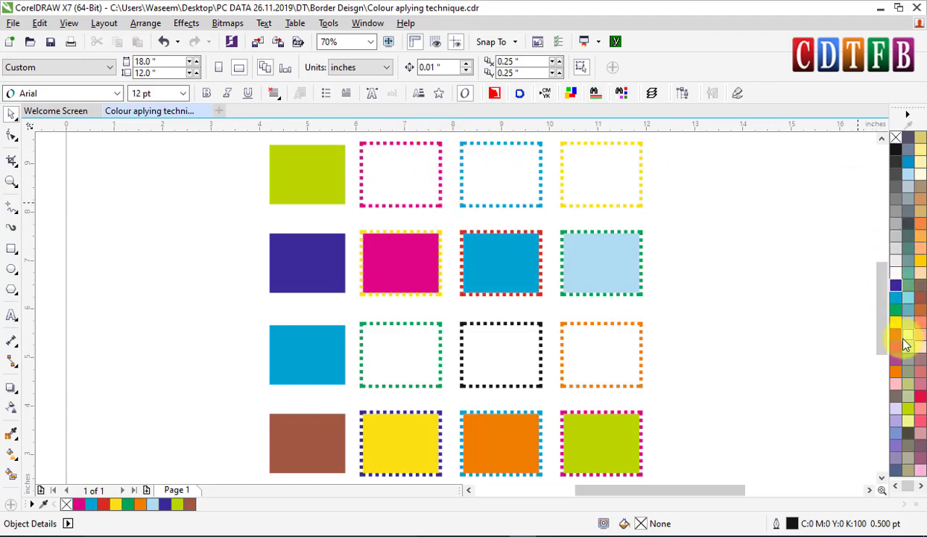
- Try palette green as the outline and as the fill of the magenta-dotted rectangle in the top row, undoing each change
left_click_drag(904, 317, 447, 152)
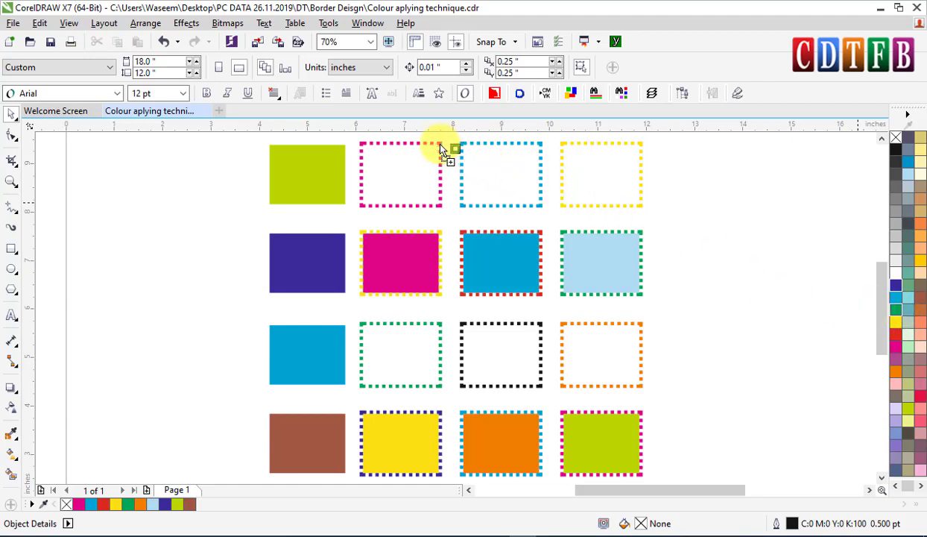
mouse_move(440, 149)
left_mouse_down()
mouse_move(441, 141)
mouse_move(465, 158)
mouse_move(464, 141)
mouse_move(441, 140)
left_mouse_up()
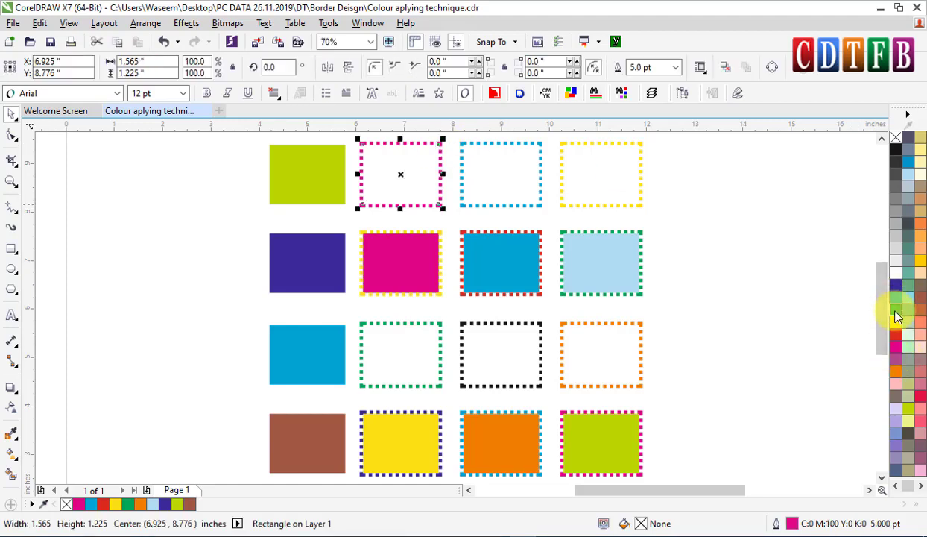
left_click_drag(896, 316, 462, 155)
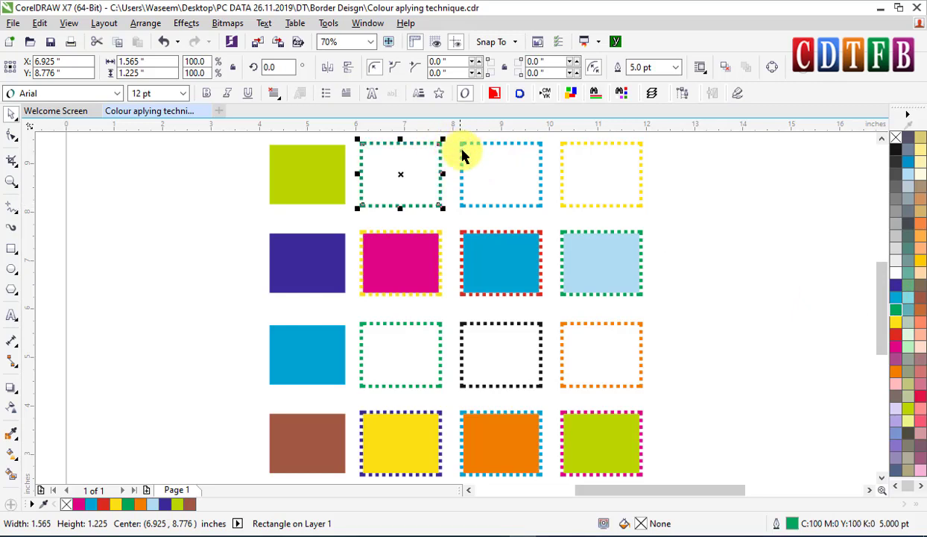
right_click(896, 345)
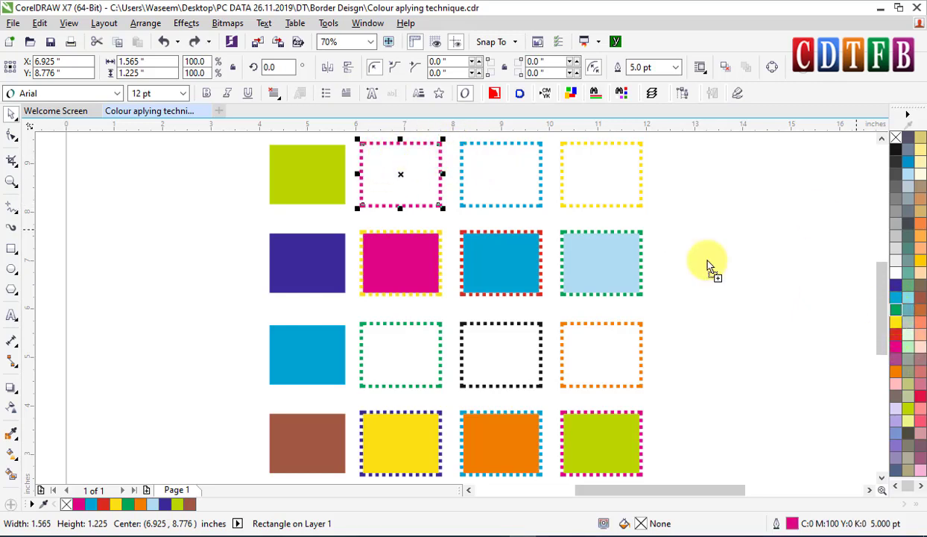
left_click_drag(709, 265, 403, 187)
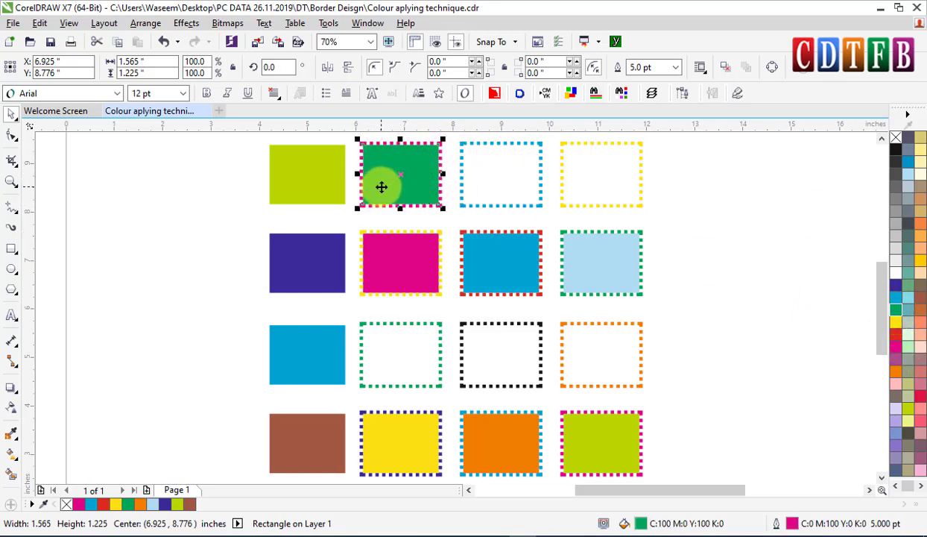
key("ctrl+z")
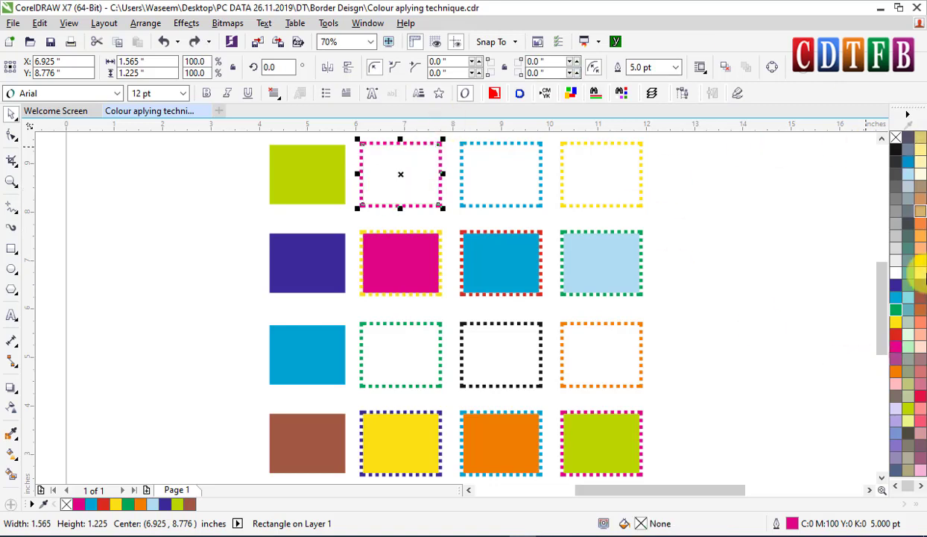
- Fill the magenta-dotted rectangle in the top row with green and recolor its outline dark blue, ending with green
left_click_drag(896, 309, 403, 181)
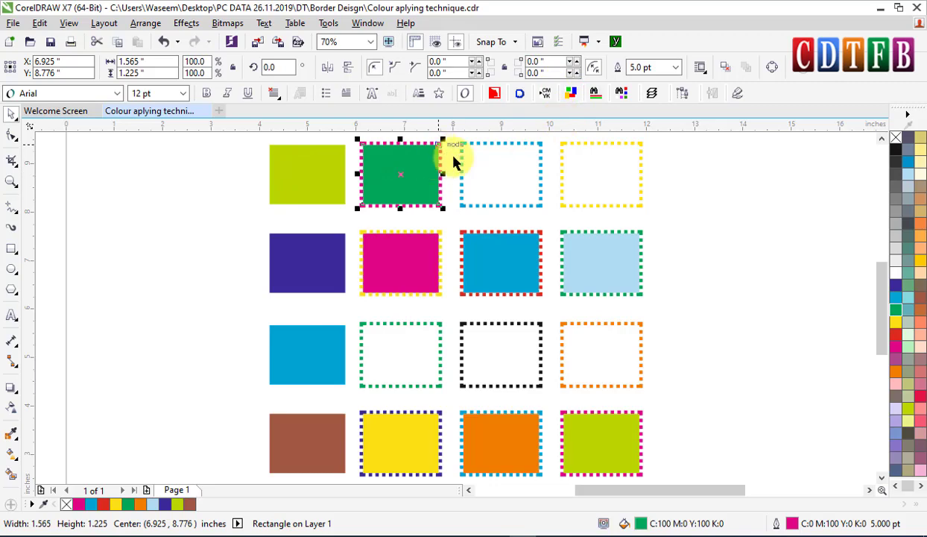
scroll(388, 141, "up", 2)
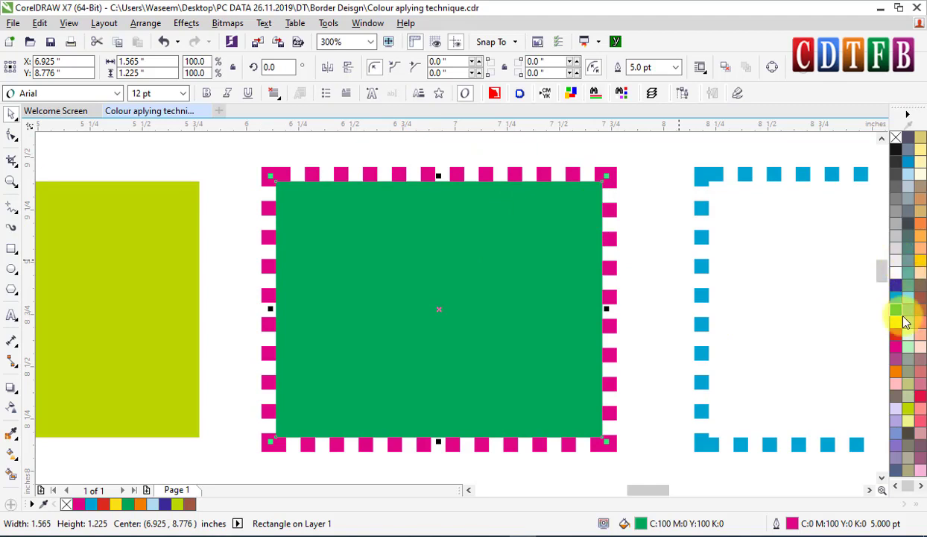
left_click_drag(900, 290, 470, 303)
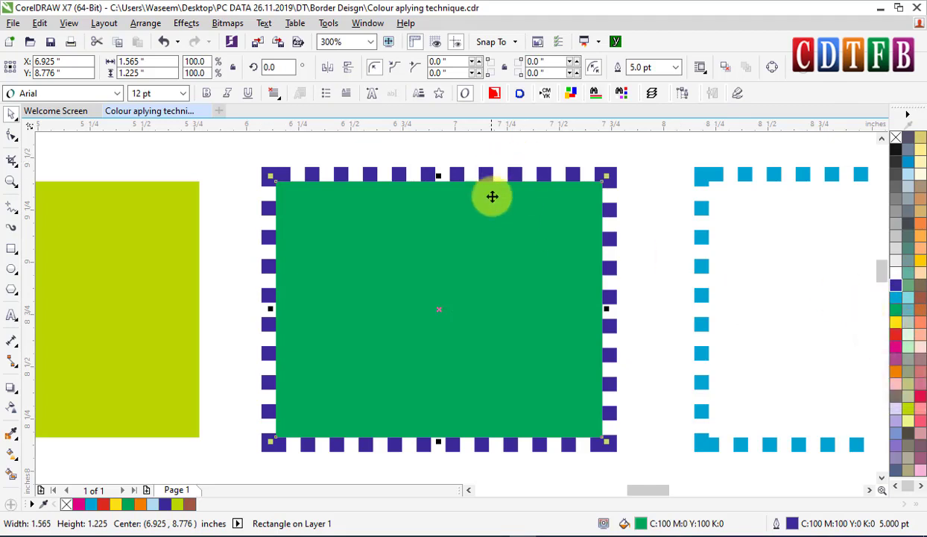
left_click_drag(900, 319, 394, 251)
scroll(394, 251, "down", 2)
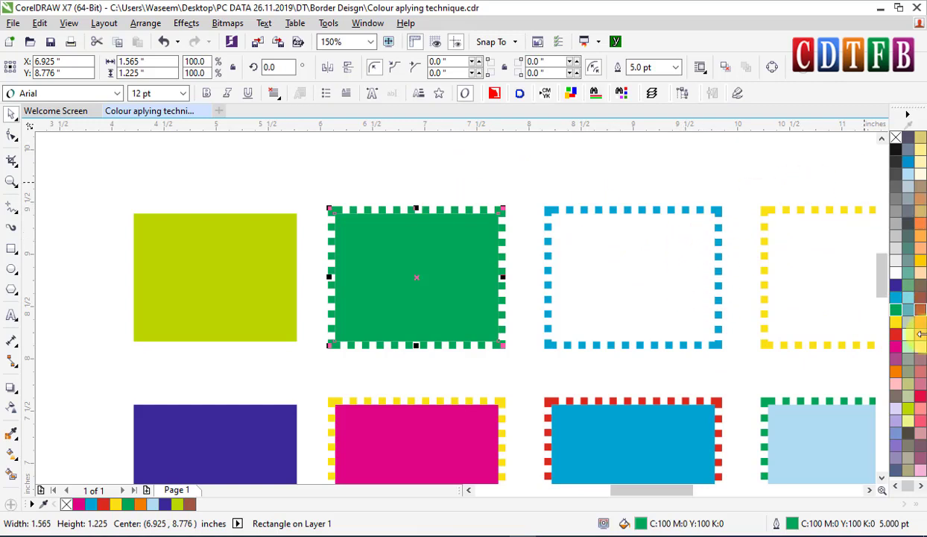
- Recolor the outline of the blue-dotted rectangle in the top row with red, blue, and finally golden yellow from the palette
left_click_drag(898, 338, 646, 282)
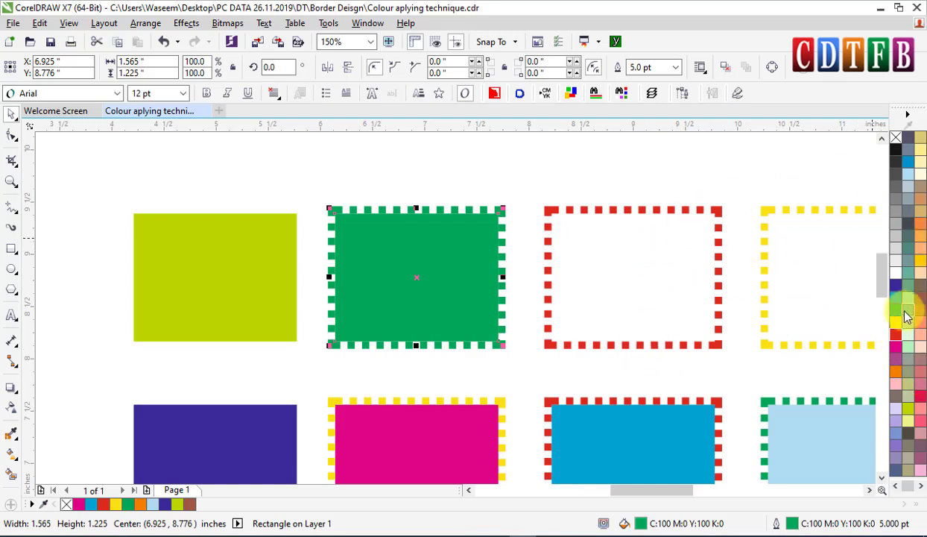
left_click_drag(894, 299, 668, 257)
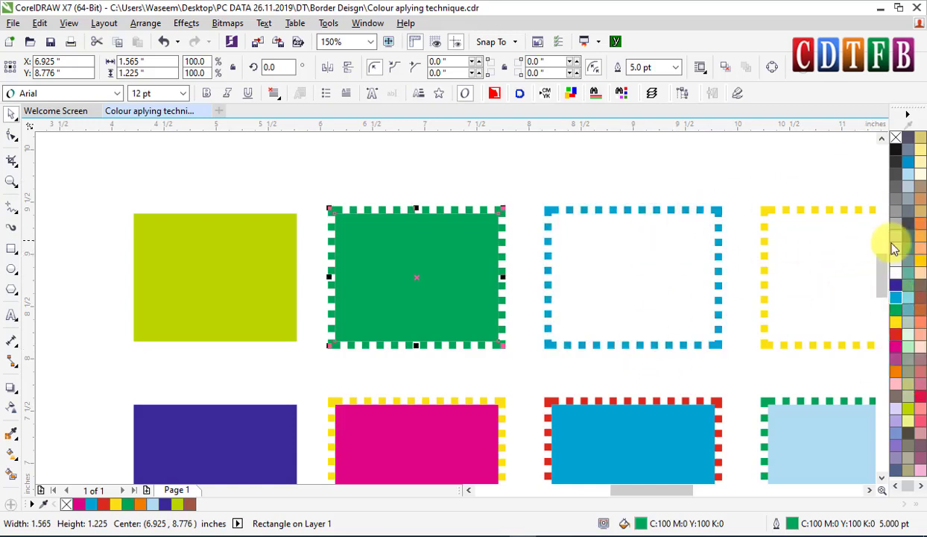
left_click_drag(922, 268, 674, 258)
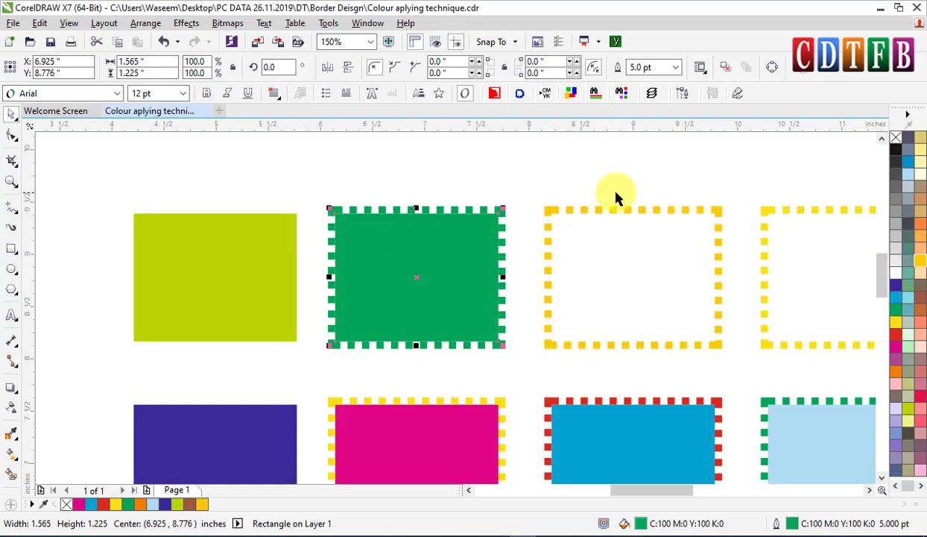
- Recolor the outline of the black-dotted rectangle in the third row cyan blue from the palette
scroll(623, 257, "down", 3)
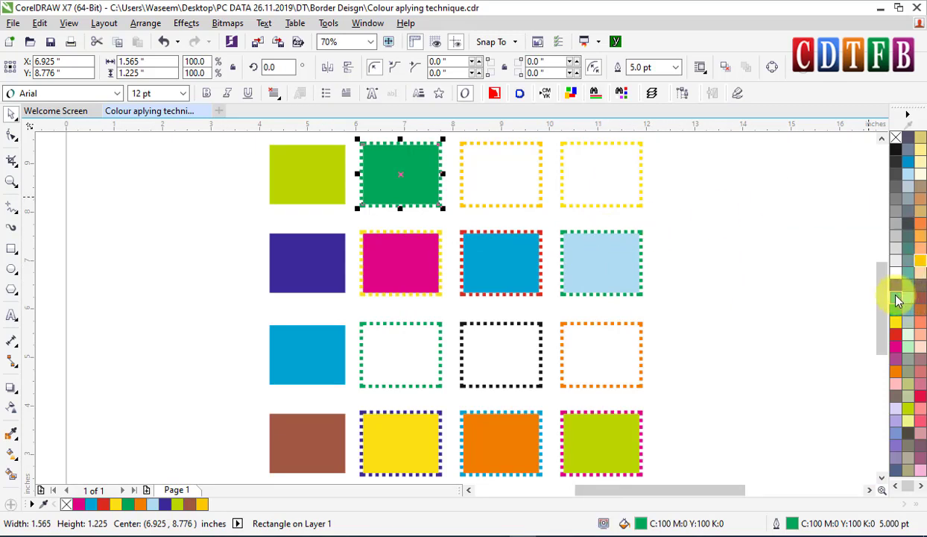
left_click_drag(898, 301, 483, 344)
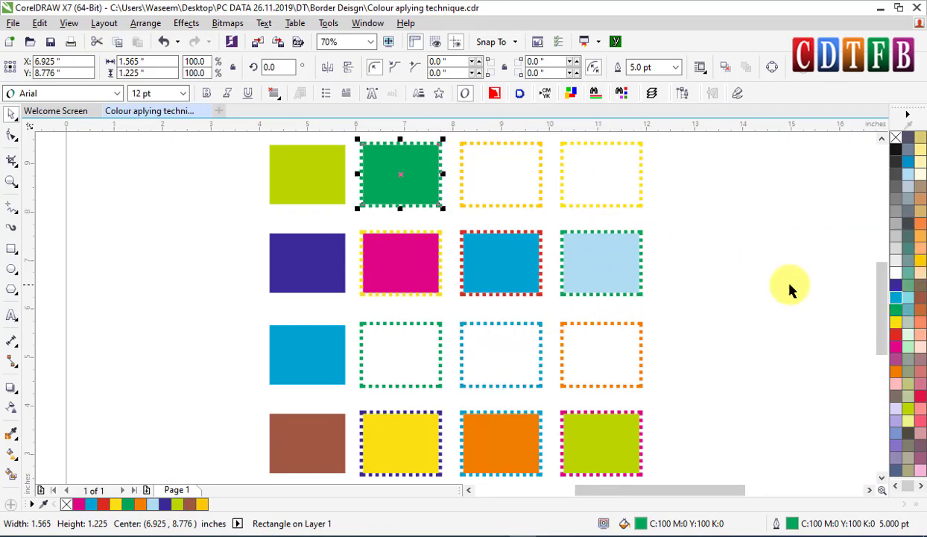
- Recolor the outline of the third row's green-dotted rectangle orange, and fill it and the orange-dotted rectangle in that row with orange
left_click_drag(911, 373, 414, 361)
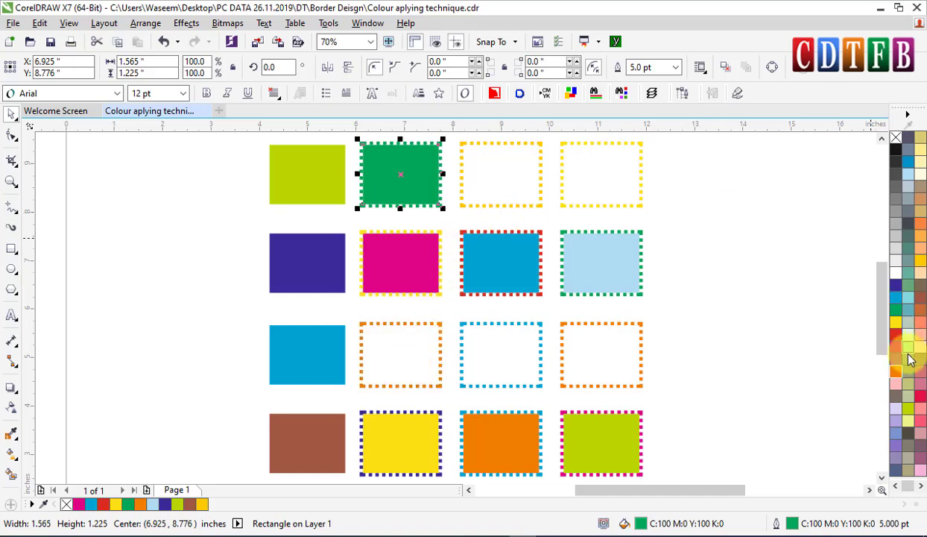
left_click_drag(895, 371, 401, 348)
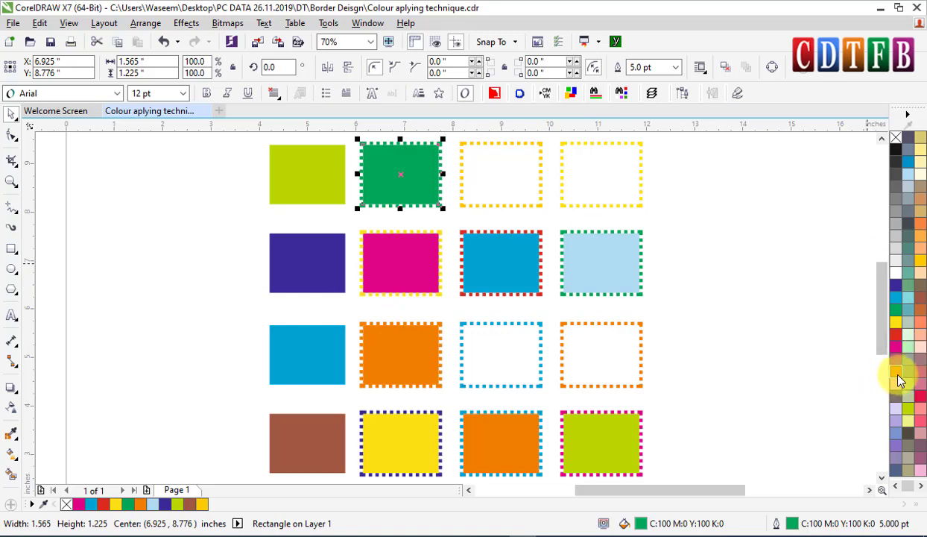
left_click_drag(898, 377, 604, 355)
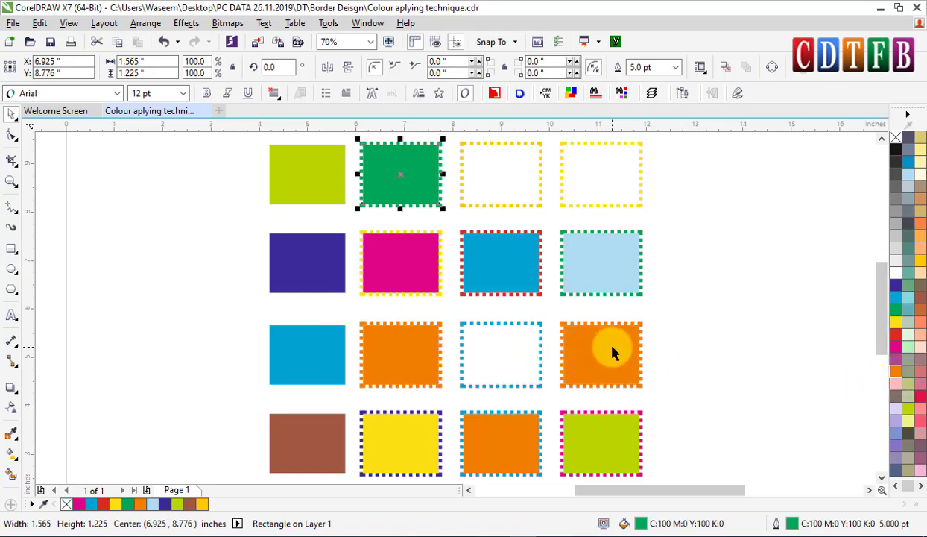
- Recolor the outline of the last rectangle in the third row magenta and of the last one in the top row Turquoise
left_click_drag(903, 357, 605, 354)
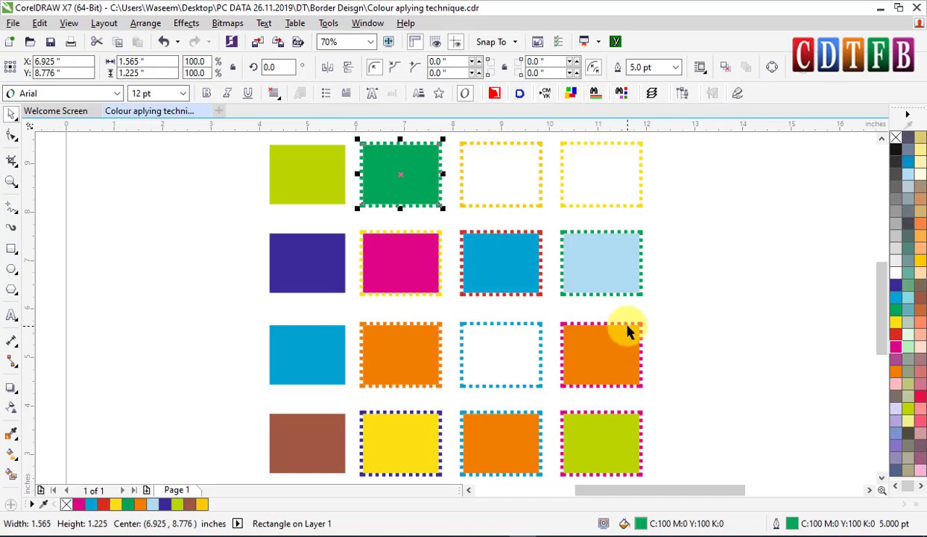
left_click(705, 299)
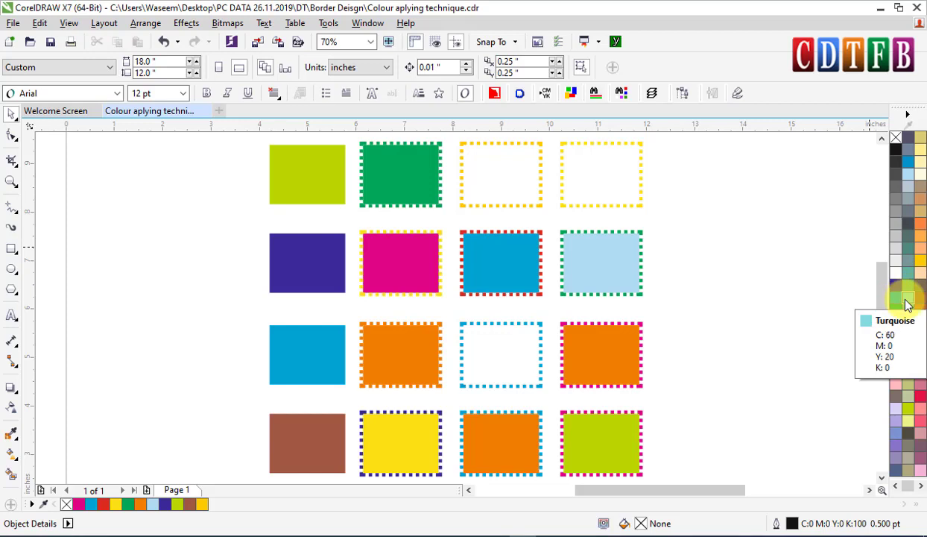
left_click_drag(907, 302, 606, 169)
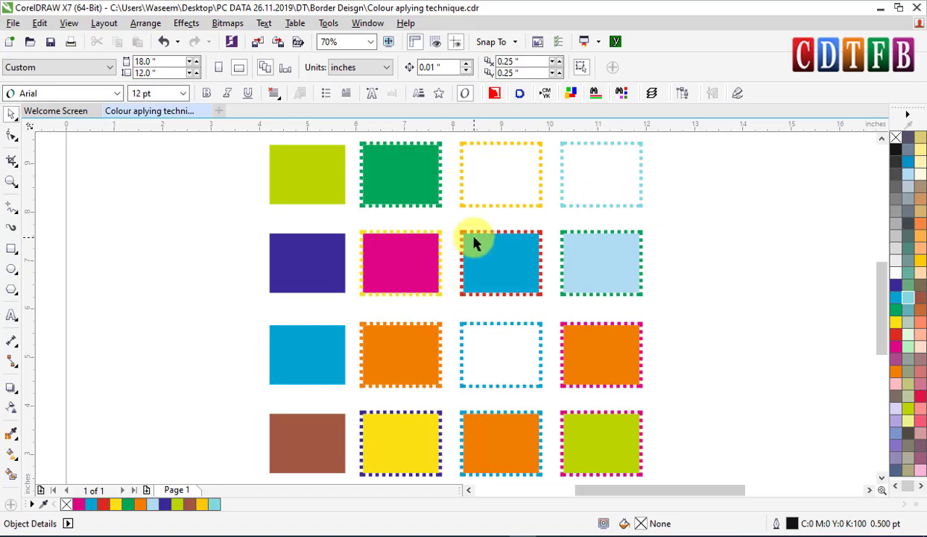
- Try palette green as the fill and outline of the red-dotted blue rectangle in the second row, undoing both changes
scroll(474, 242, "up", 2)
scroll(507, 261, "up", 2)
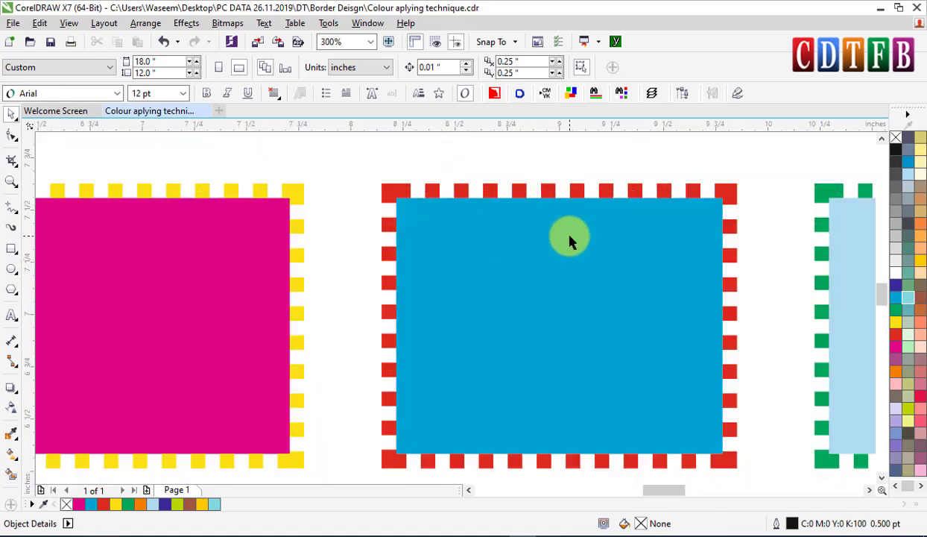
scroll(570, 239, "down", 2)
key("z")
left_click_drag(460, 177, 675, 364)
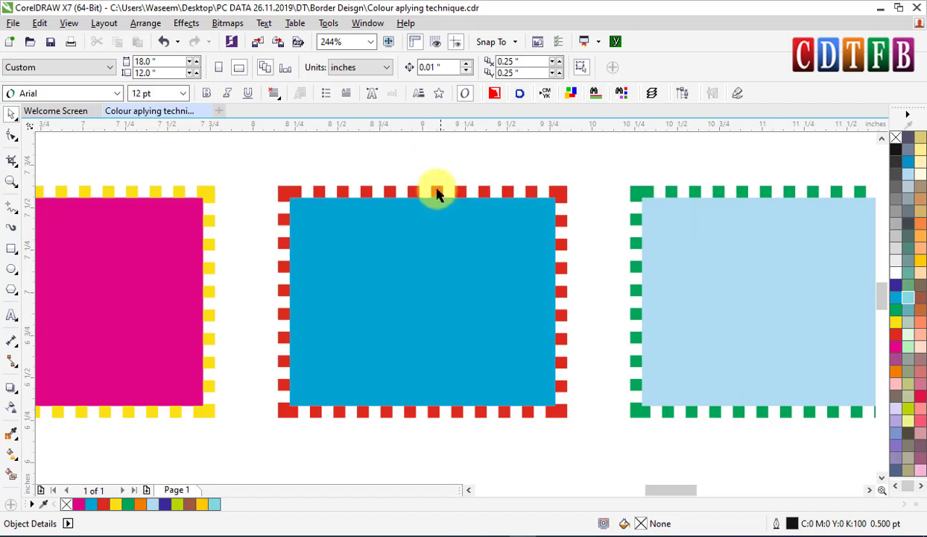
left_click(443, 238)
left_click(896, 311)
right_click(896, 309)
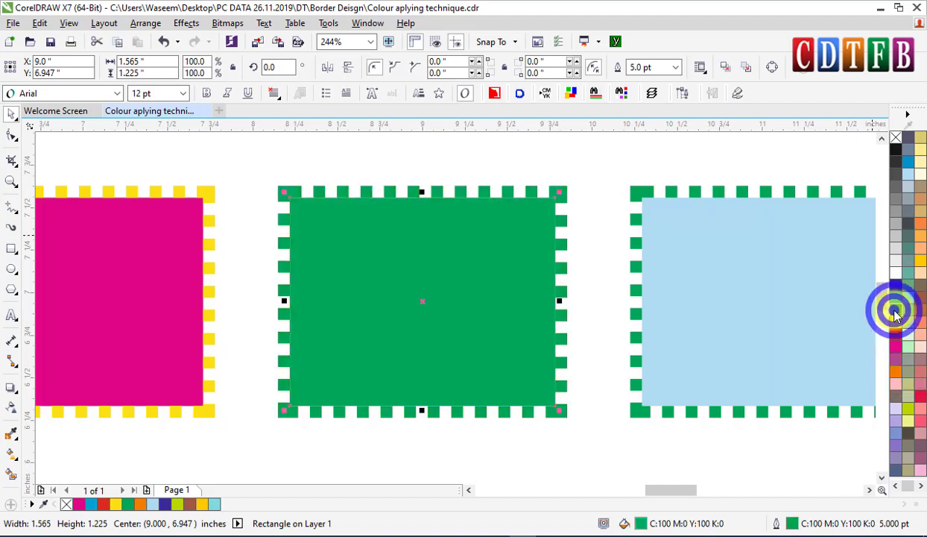
key("ctrl+z")
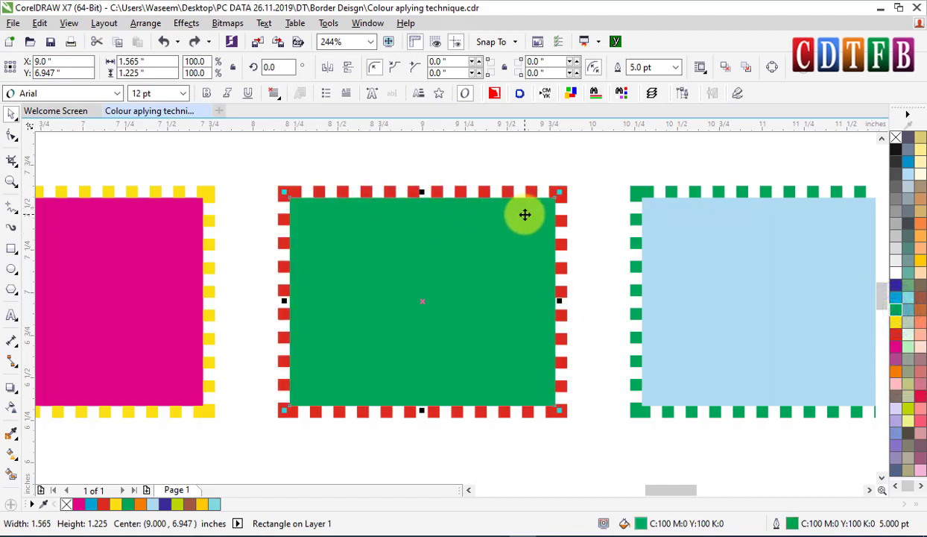
key("ctrl+z")
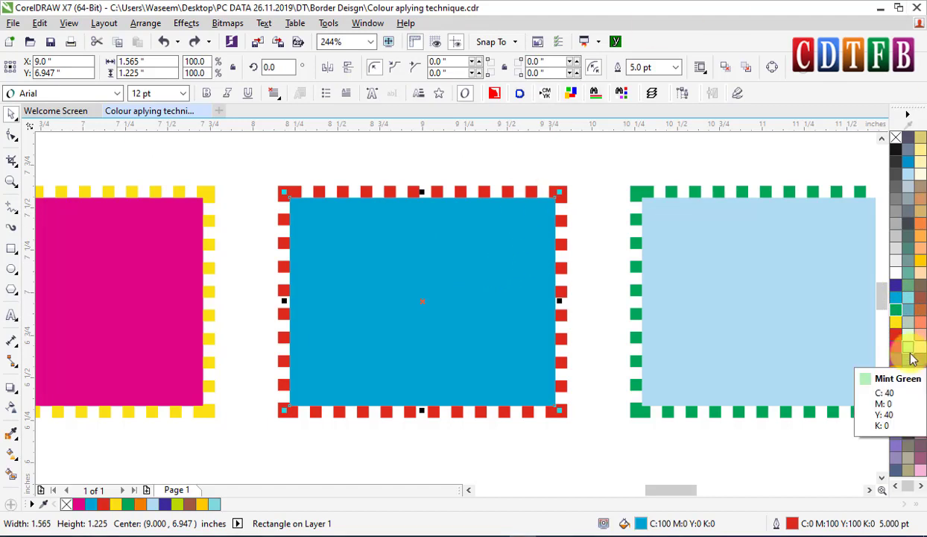
- Apply fill and outline color together in the second row: green on the blue rectangle and orange on the magenta one
left_click_drag(896, 310, 404, 287)
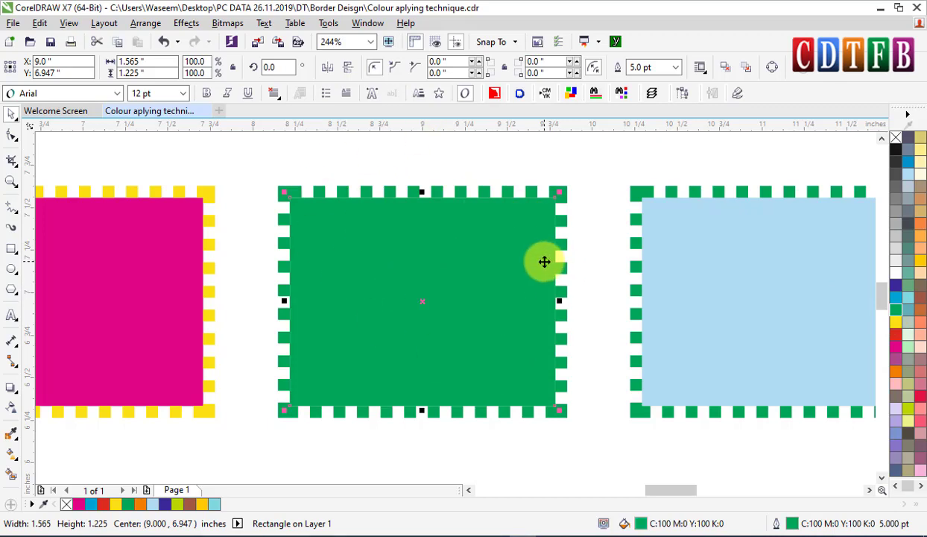
scroll(544, 261, "down", 3)
scroll(197, 248, "up", 3)
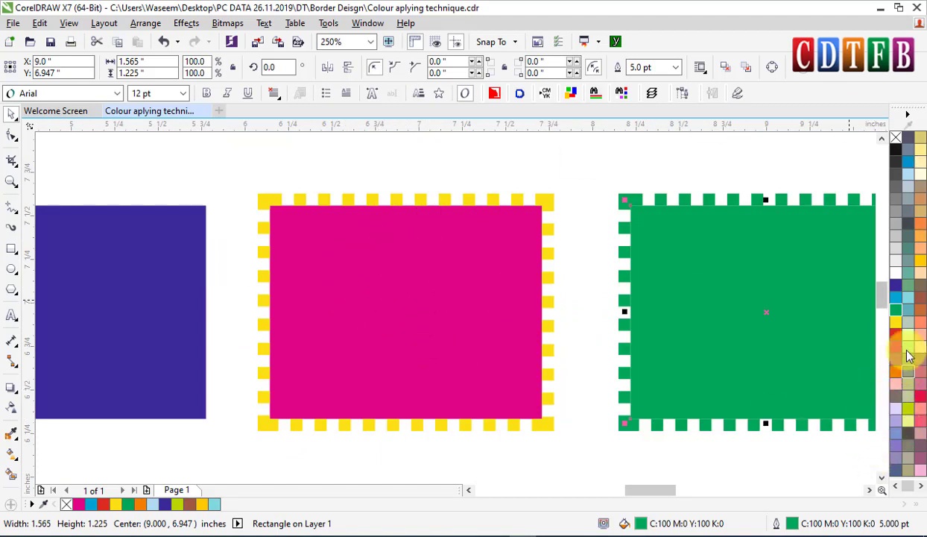
left_click_drag(909, 355, 344, 344)
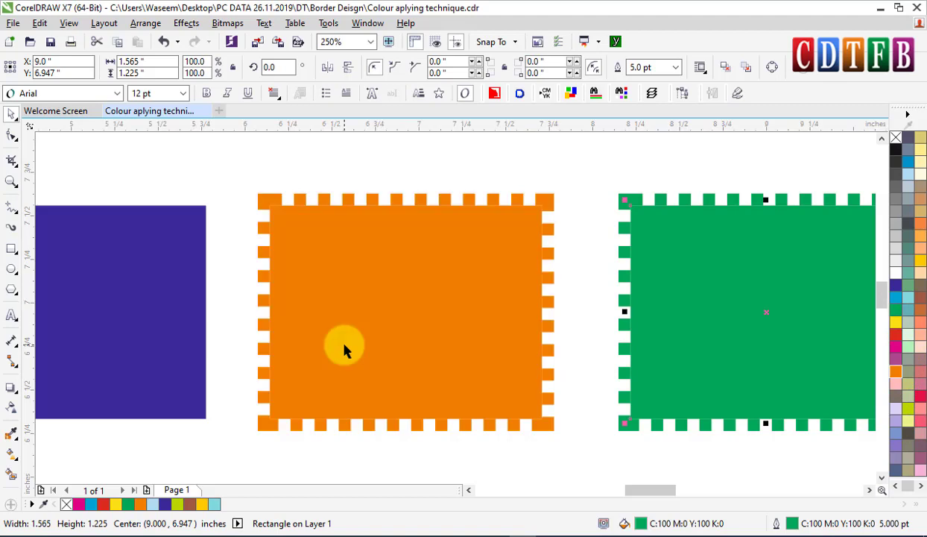
- Apply dark blue to both the fill and the outline of the light-blue rectangle in the second row
scroll(344, 350, "down", 2)
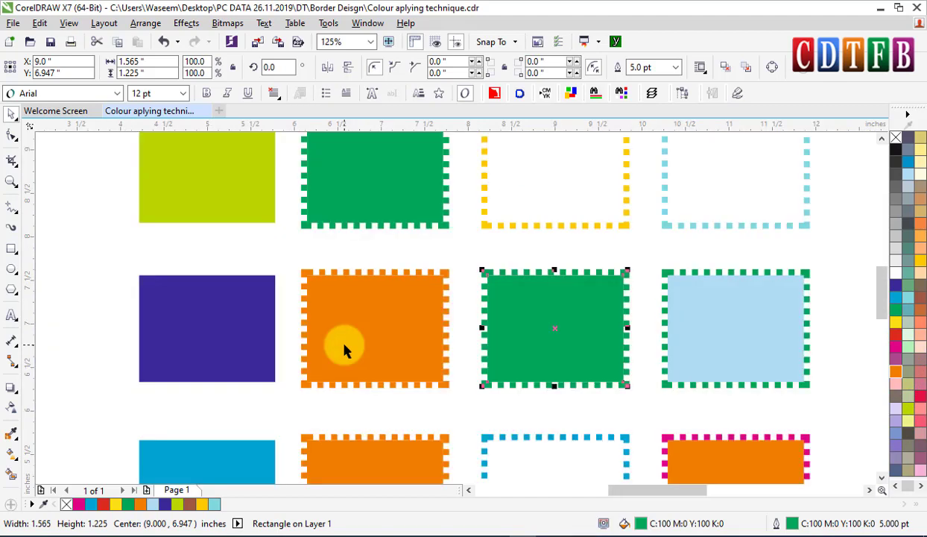
scroll(345, 351, "down", 1)
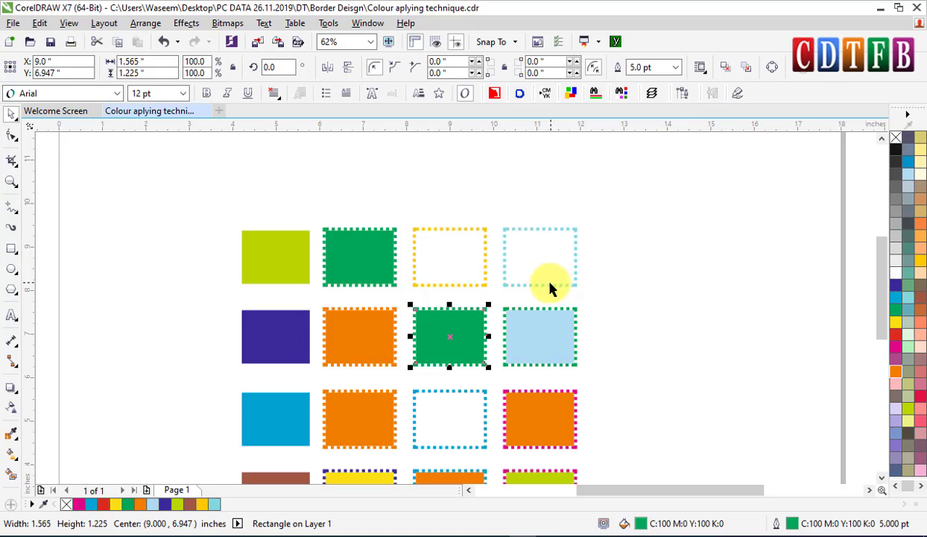
scroll(540, 336, "up", 4)
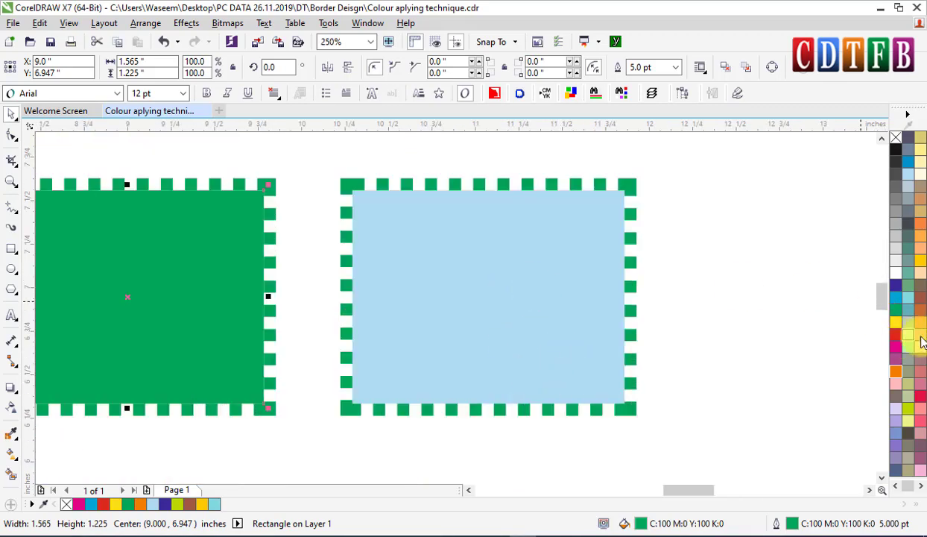
left_click_drag(894, 286, 459, 311)
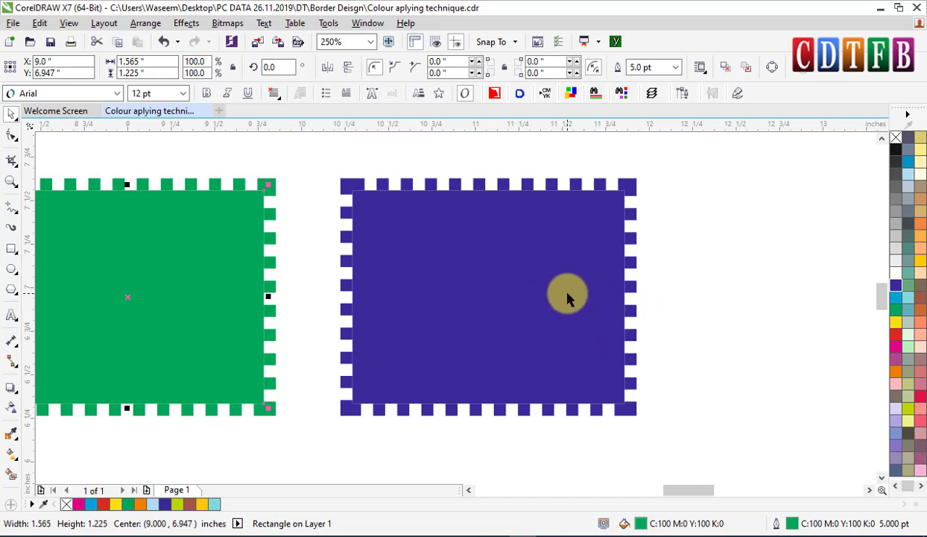
scroll(574, 294, "down", 2)
left_click(705, 297)
scroll(705, 296, "down", 2)
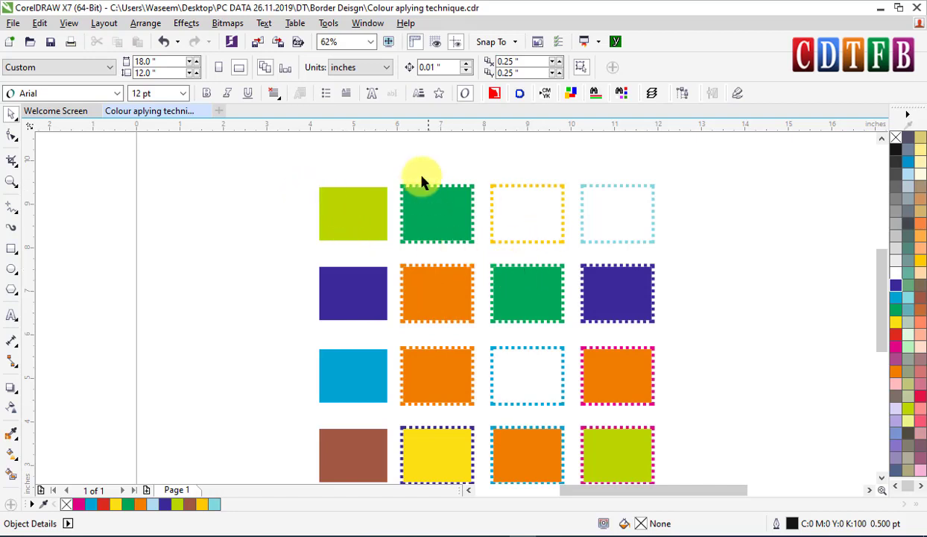
- Move the second row's orange and dark blue rectangles and the third row's magenta-dotted one to overlap the green rectangle in the second row
left_click_drag(416, 172, 522, 384)
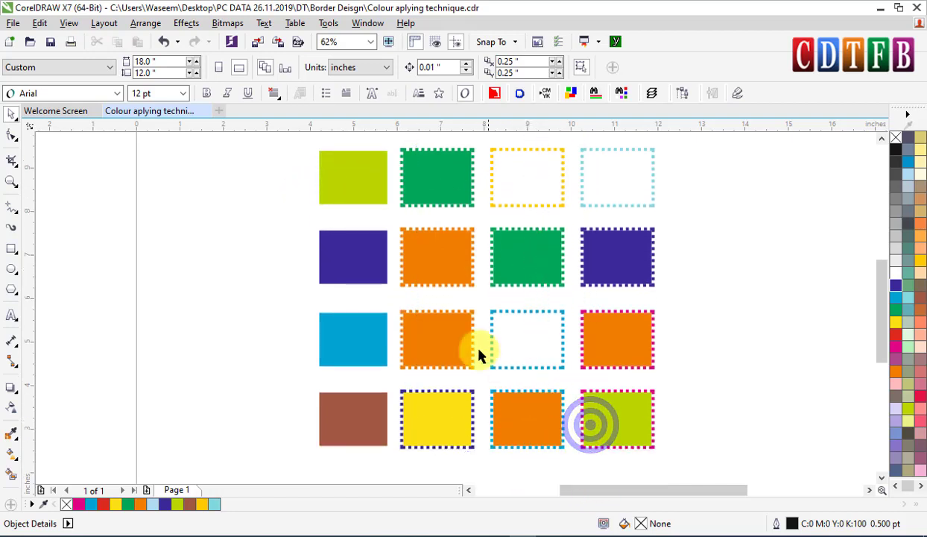
left_click(439, 328)
left_click_drag(464, 266, 511, 270)
left_click_drag(619, 355, 526, 317)
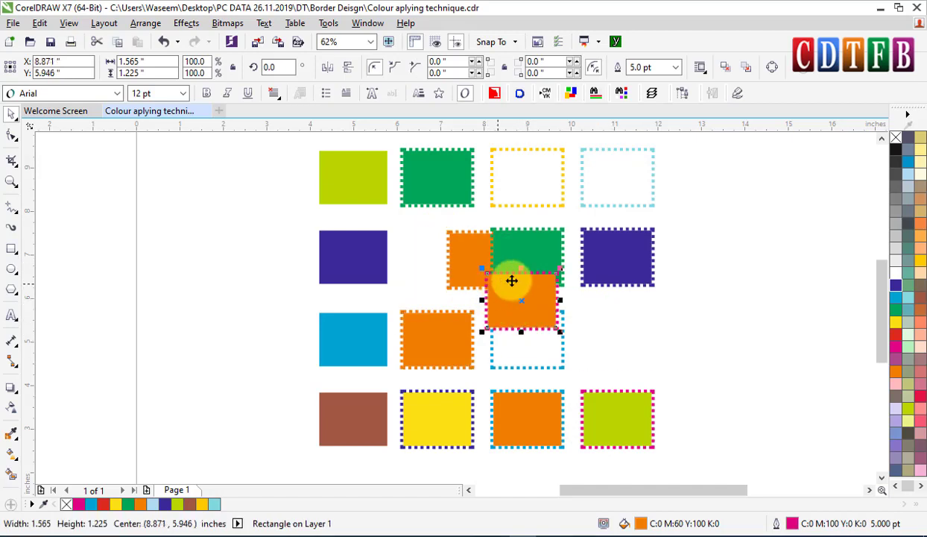
left_click_drag(585, 240, 522, 255)
- Select the four overlapping rectangles and remove their fill, leaving only the dotted outlines
left_click(474, 248)
left_click(492, 279, "shift")
left_click(566, 293, "shift")
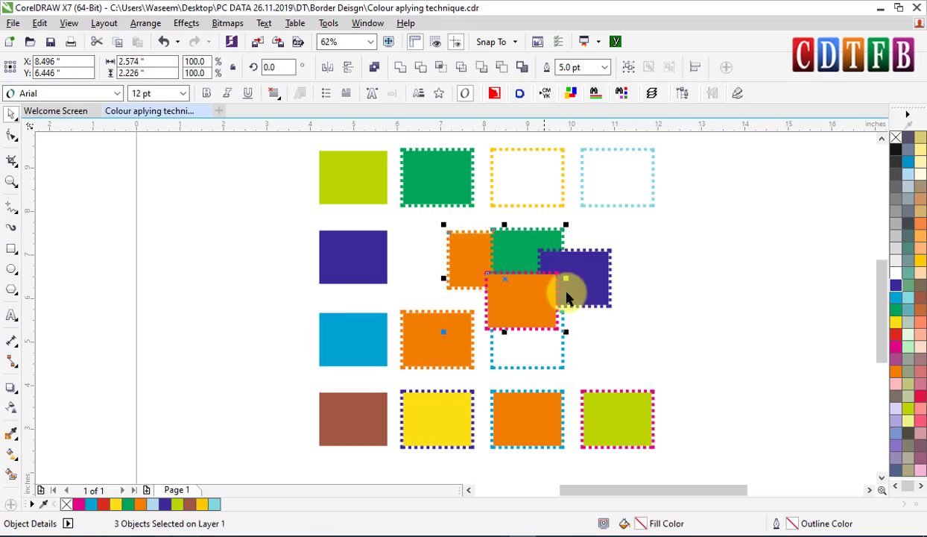
left_click(567, 297, "shift")
left_click(896, 138)
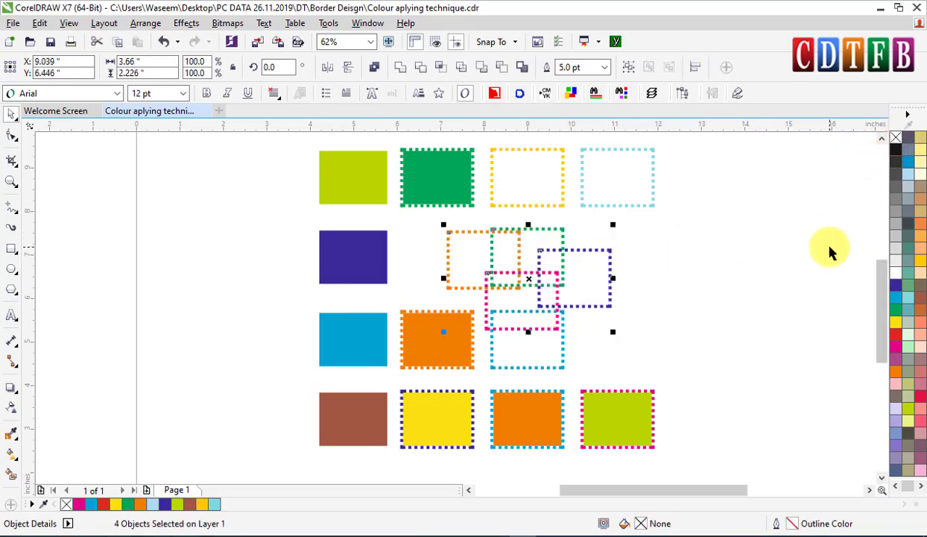
- Color the overlapping orange-dotted rectangle lime in fill and outline, and give the green-dotted one a mint green fill and turquoise outline
left_click(810, 255)
key("z")
left_click_drag(420, 218, 675, 356)
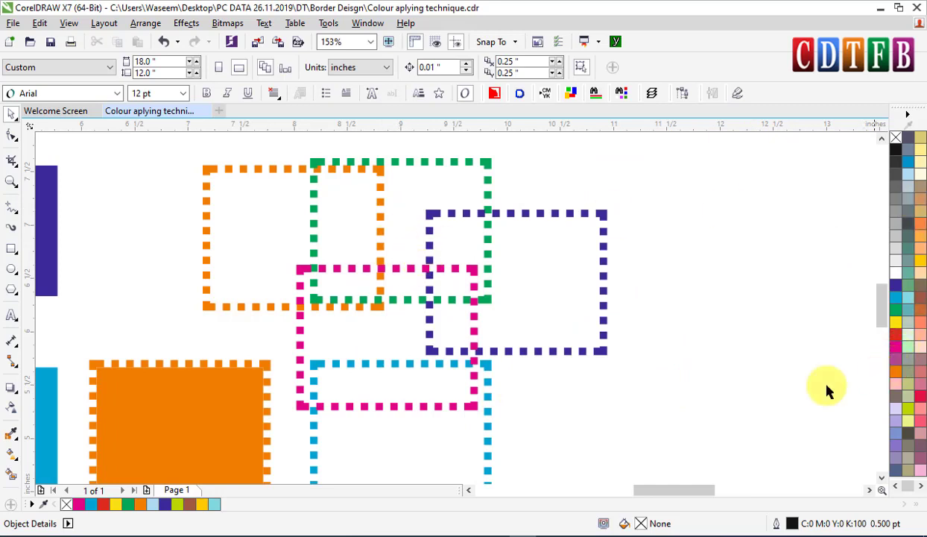
left_click_drag(907, 409, 270, 217)
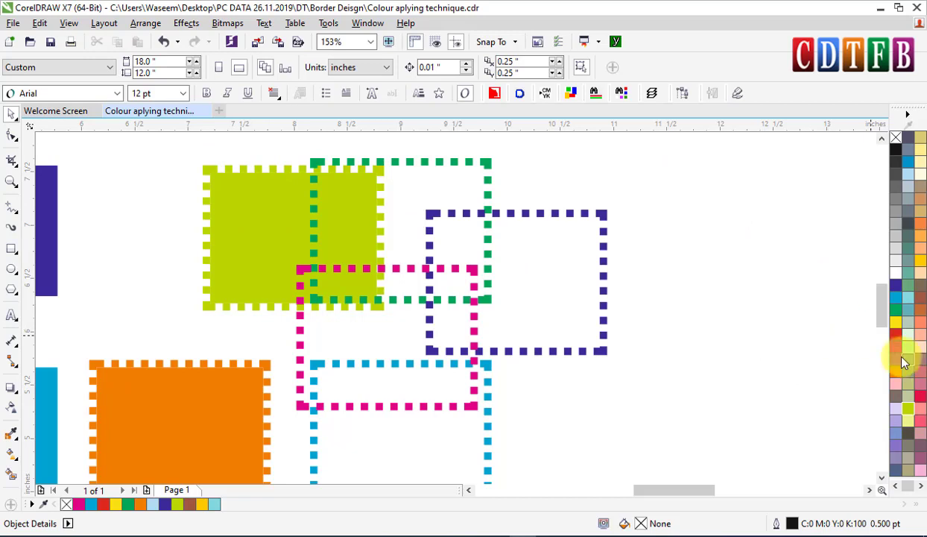
left_click_drag(908, 354, 468, 213)
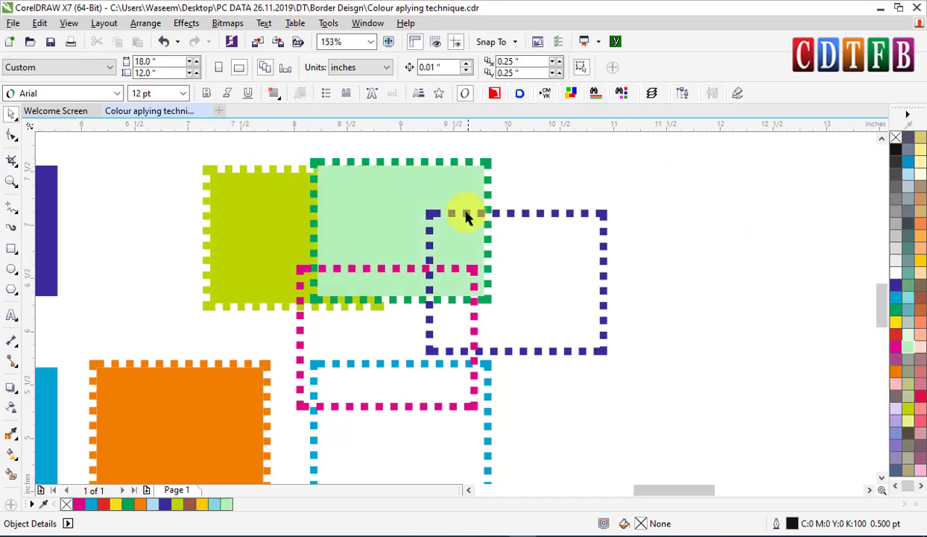
left_click_drag(910, 296, 406, 170)
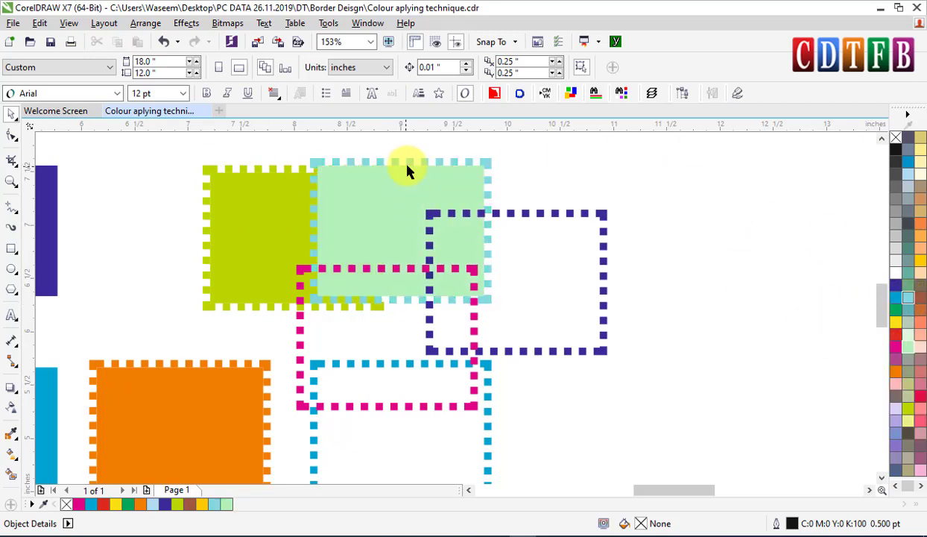
- Undo the recoloring, the fill removal and the moves of the four overlapping rectangles
scroll(510, 199, "down", 2)
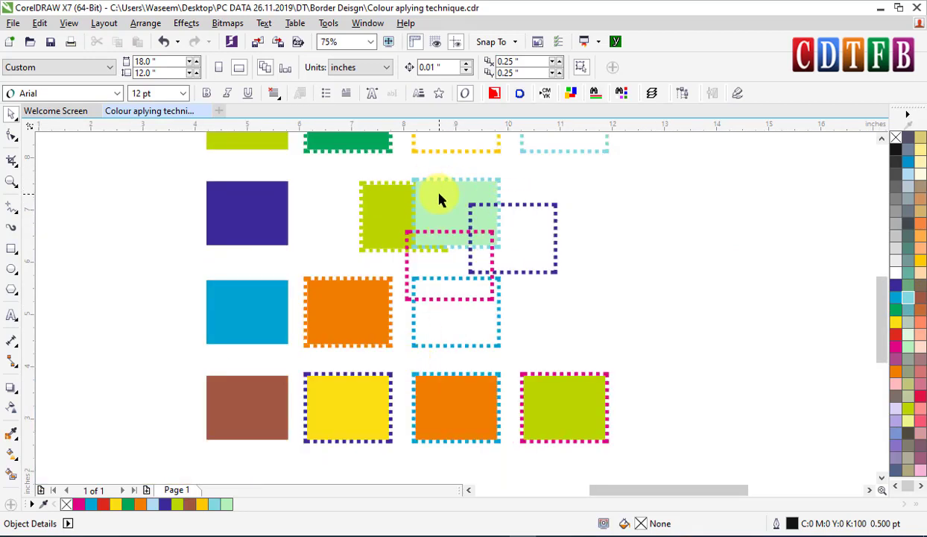
key("ctrl+z")
key("ctrl+z")
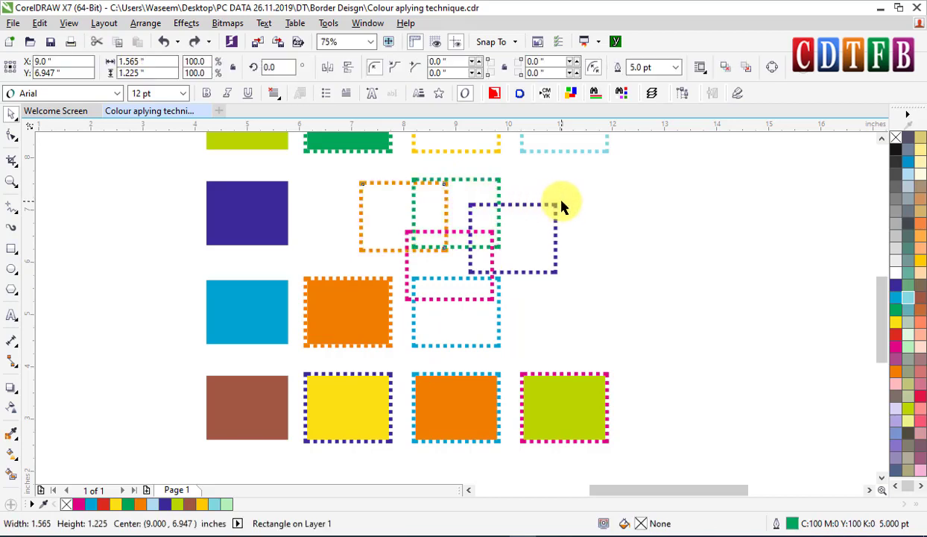
key("ctrl+shift+z")
key("ctrl+shift+z")
key("ctrl+shift+z")
key("ctrl+shift+z")
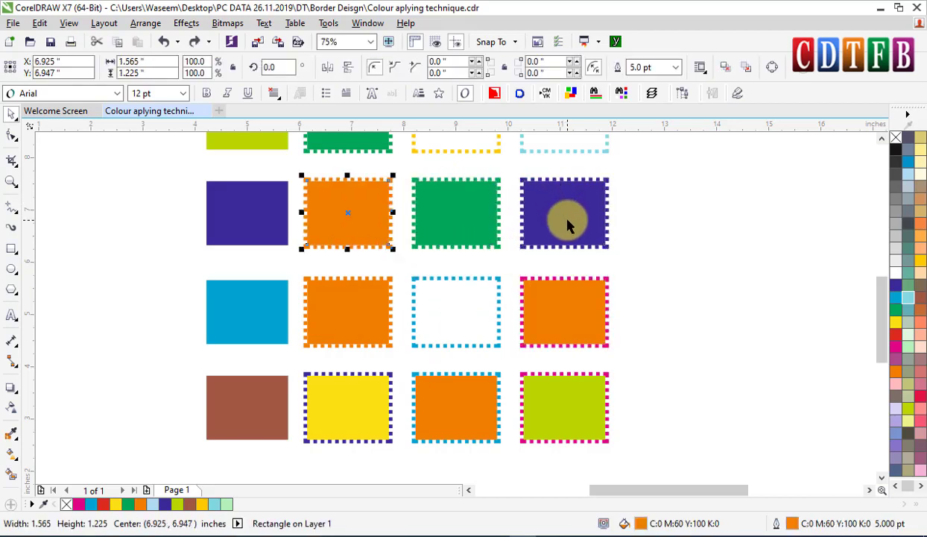
- Duplicate all 16 rectangles, placing one set on the upper-left part of the page and the other on the lower-right part
scroll(574, 219, "down", 2)
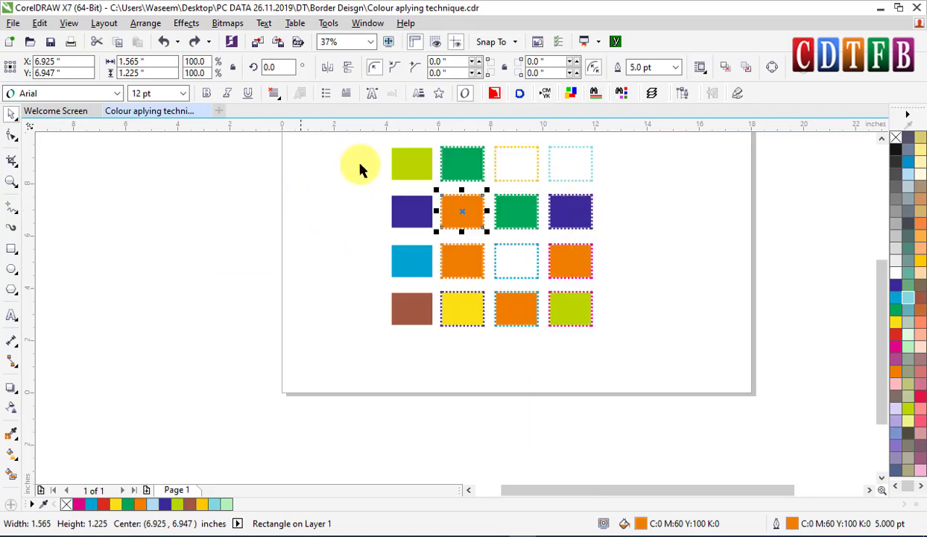
left_click_drag(358, 393, 656, 141)
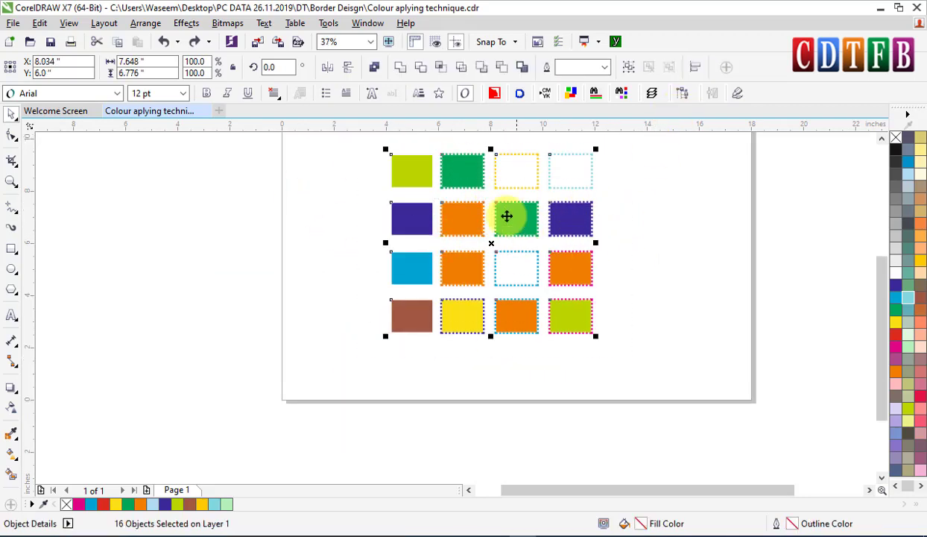
left_click_drag(452, 214, 402, 190)
scroll(453, 214, "up", 2)
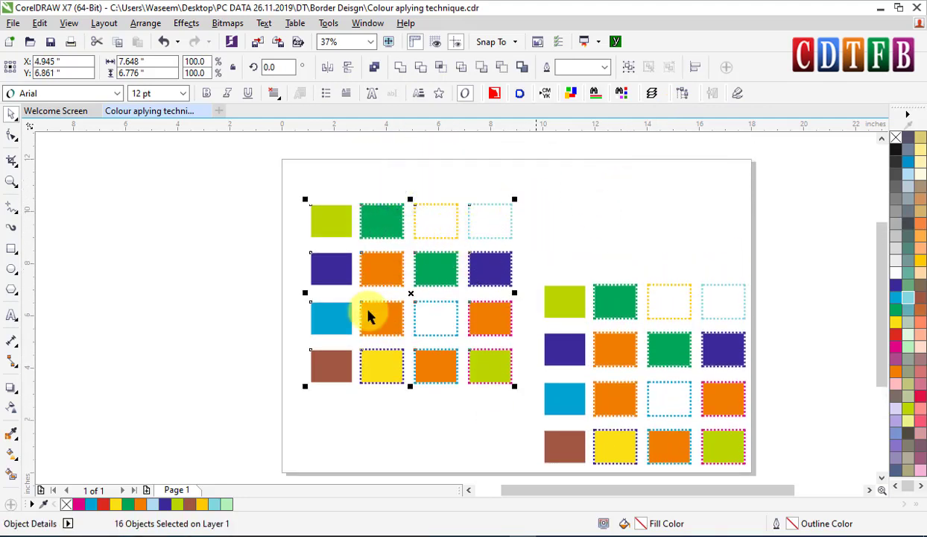
- Move the four second-row rectangles of the upper-left set up so they overlap its top row
left_click_drag(284, 240, 499, 275)
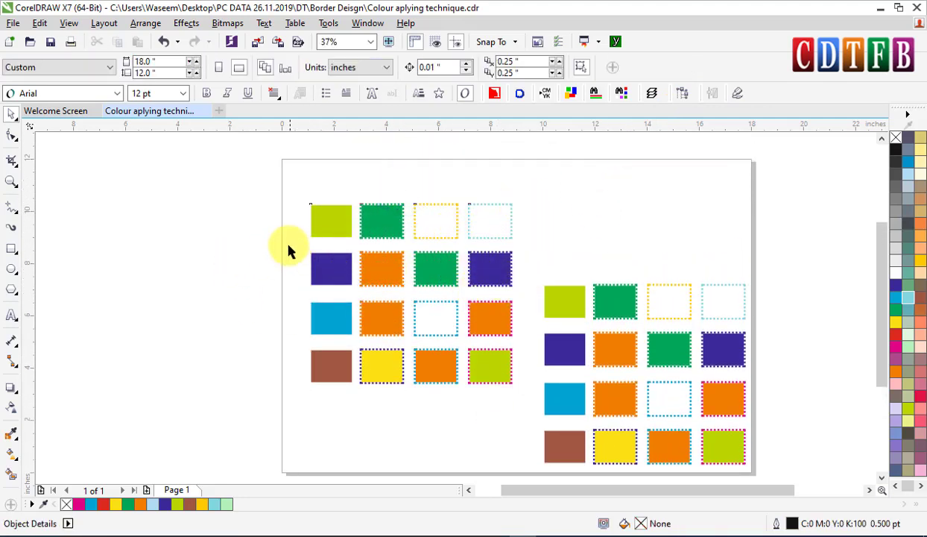
mouse_move(284, 241)
left_mouse_down()
mouse_move(498, 283)
mouse_move(449, 270)
mouse_move(441, 240)
left_mouse_up()
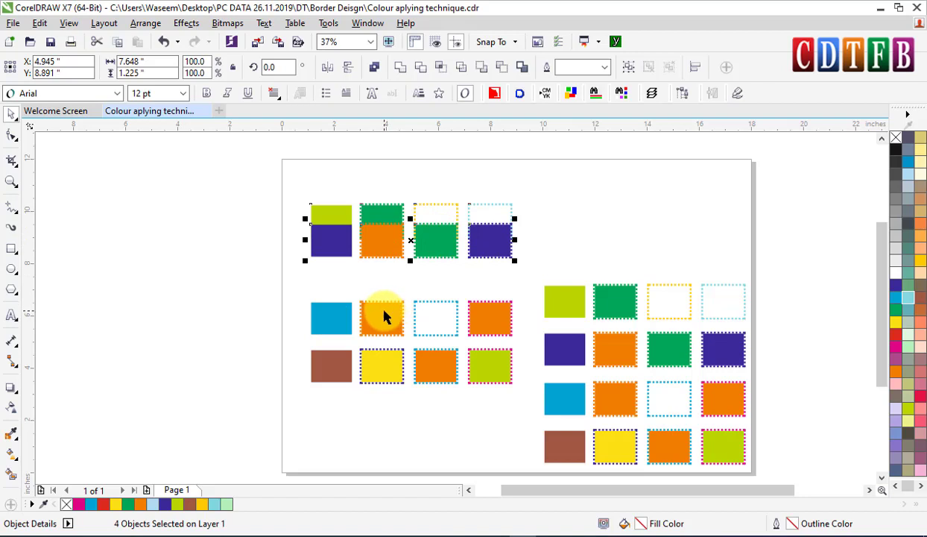
- Move the four third-row rectangles of the upper-left set up so they overlap its second row
left_click_drag(385, 317, 403, 261)
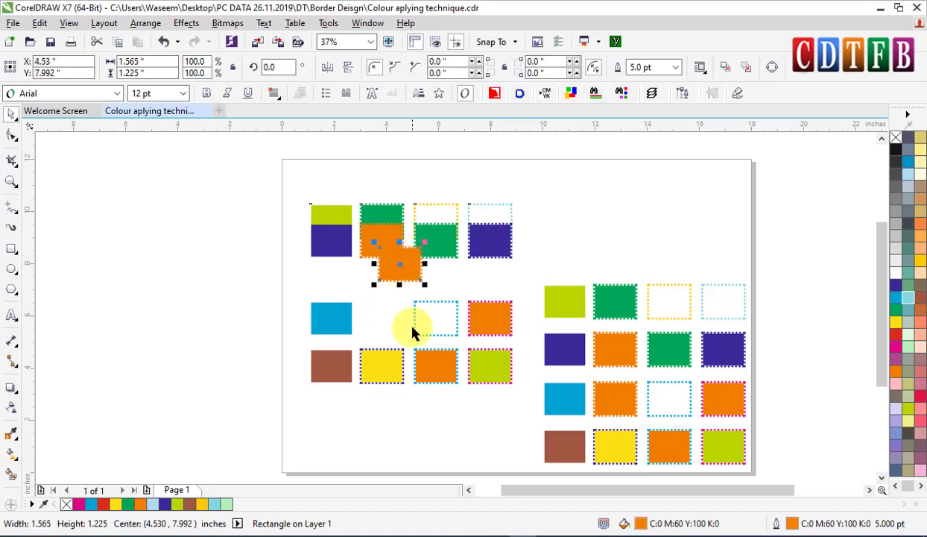
left_click_drag(336, 316, 358, 261)
left_click_drag(445, 319, 437, 257)
left_click_drag(493, 333, 515, 270)
key("F2")
- Select the four top-row rectangles of the upper-left set by enclosing them and move them to the page's upper-right area
left_click_drag(232, 170, 542, 429)
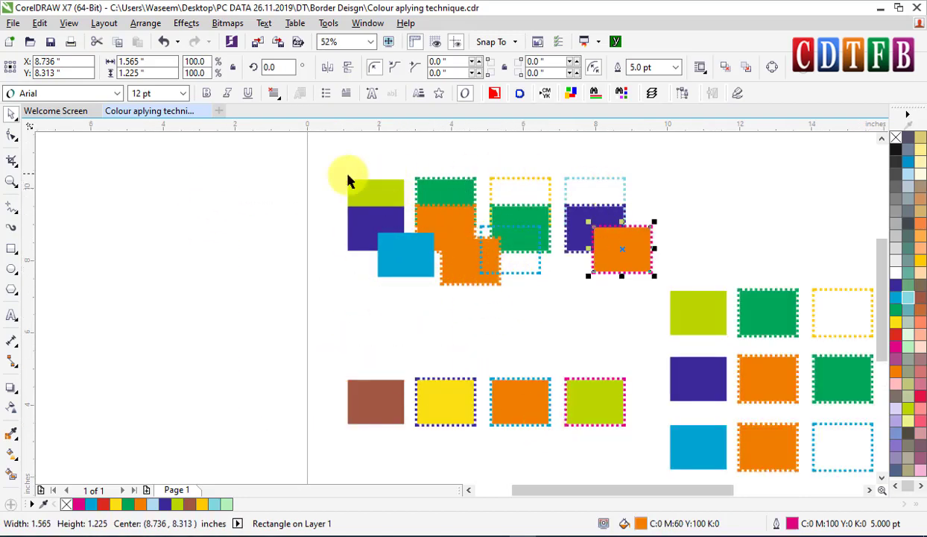
left_click_drag(310, 166, 631, 258)
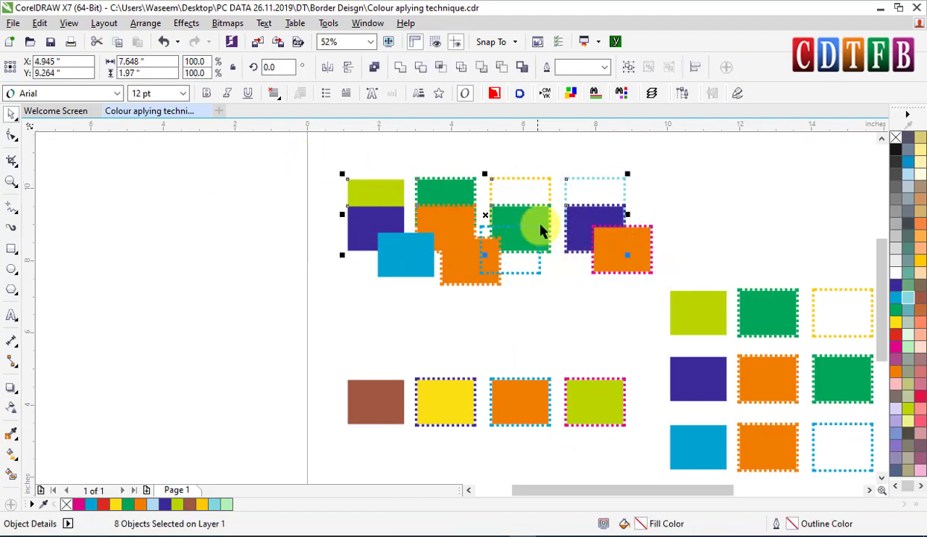
left_click_drag(281, 158, 646, 224)
left_click(739, 213)
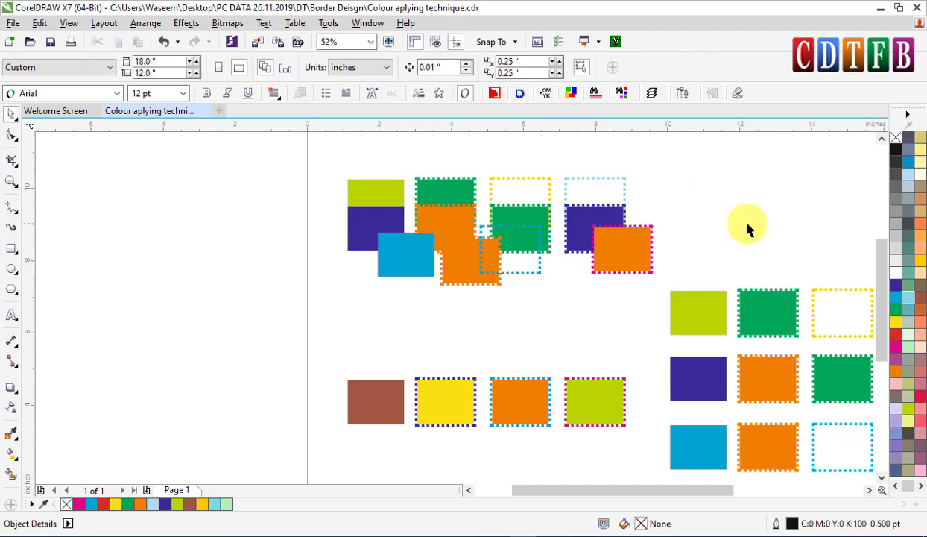
left_click_drag(316, 152, 671, 186)
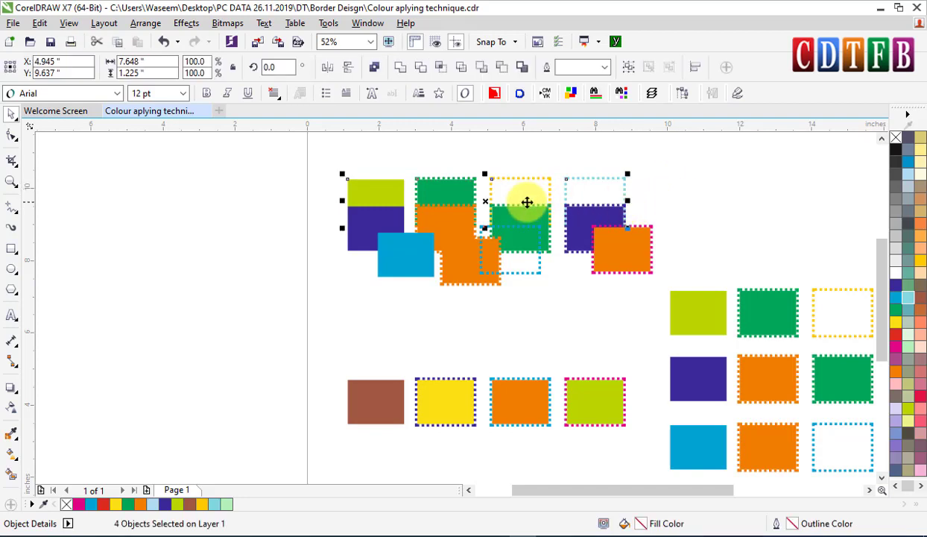
left_click_drag(549, 186, 762, 162)
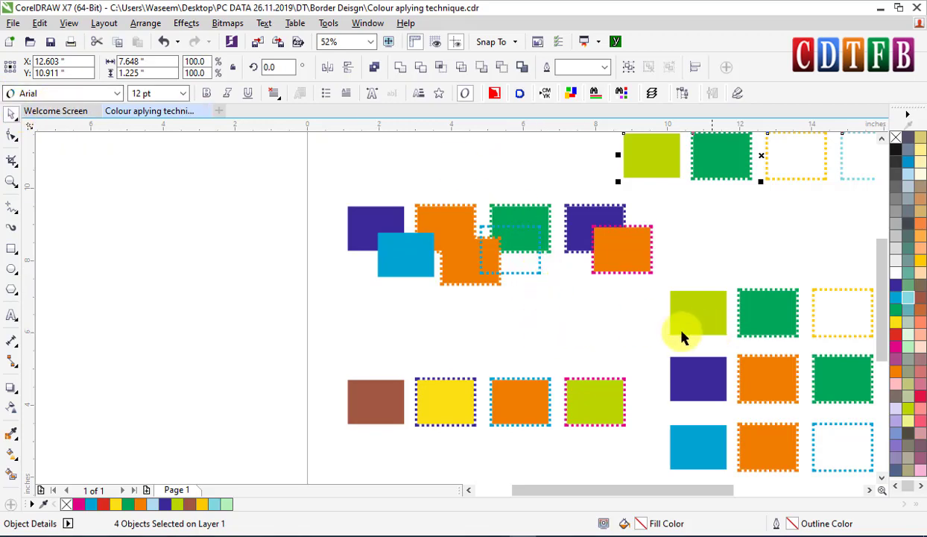
key("shift+F4")
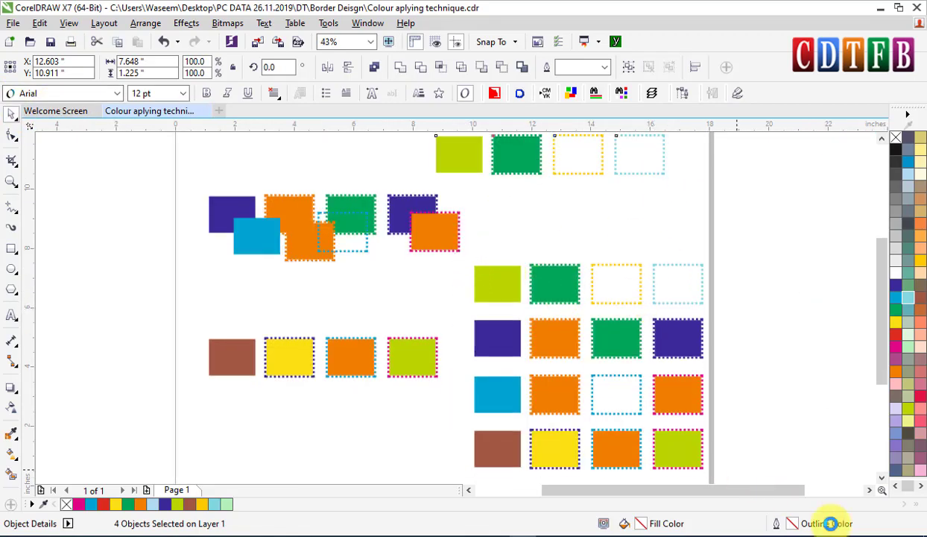
- Select the second column, the third column and the top row of the lower-right set in turn by enclosing each
left_click_drag(348, 173, 348, 469)
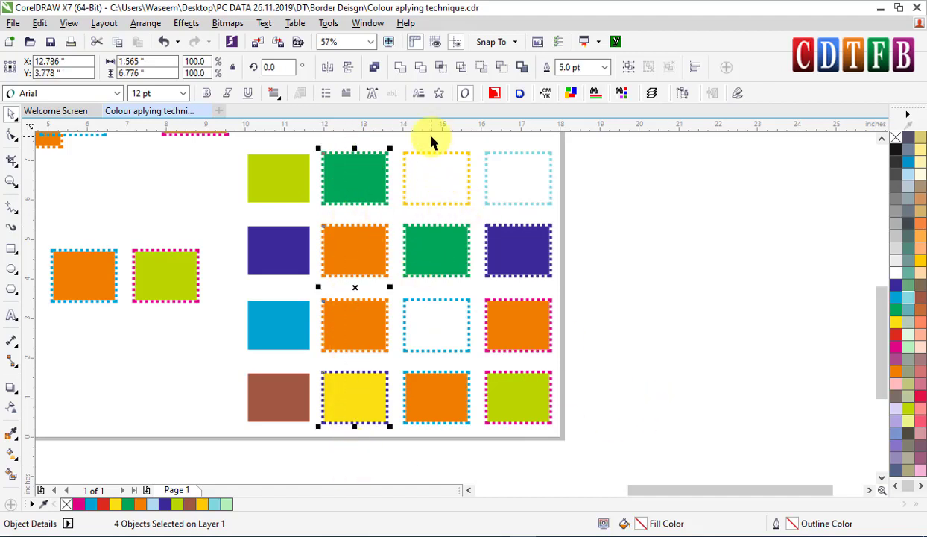
left_click_drag(431, 142, 453, 466)
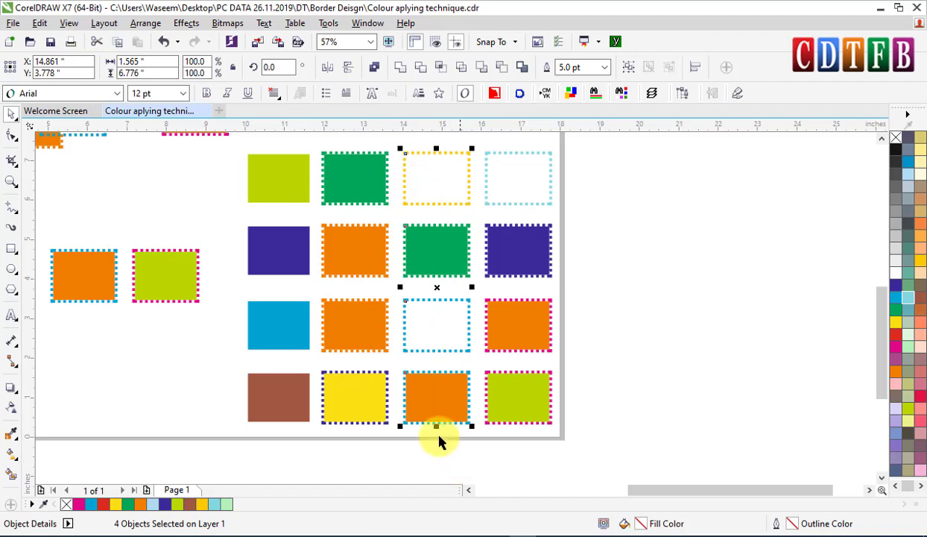
left_click_drag(213, 155, 671, 188)
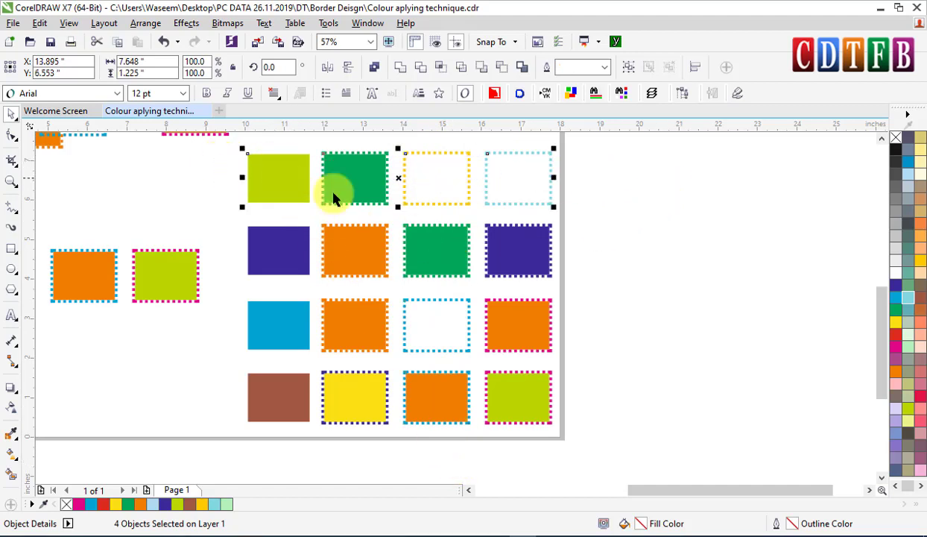
scroll(608, 257, "down", 2)
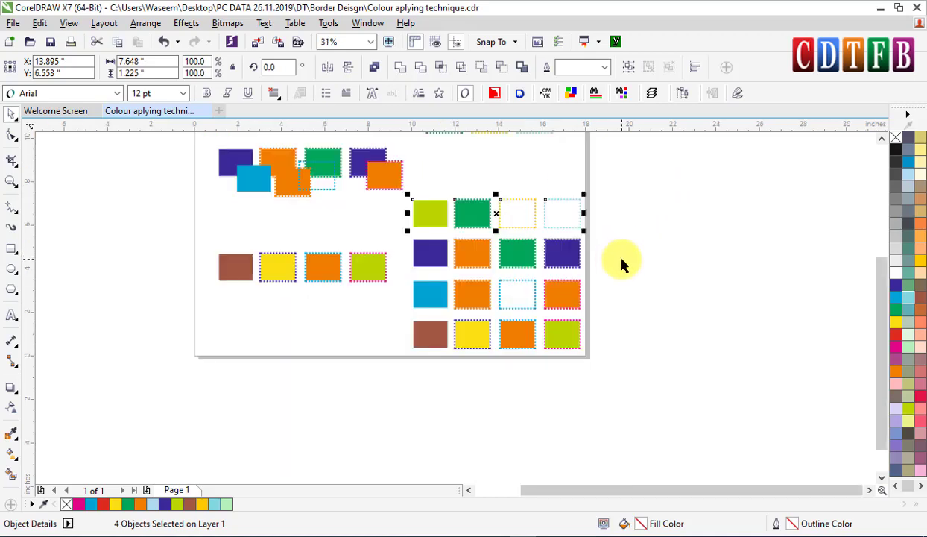
- Individually select the magenta-dotted lime rectangle and the blue-dotted orange one in the bottom row of the left set
left_click_drag(346, 242, 390, 287)
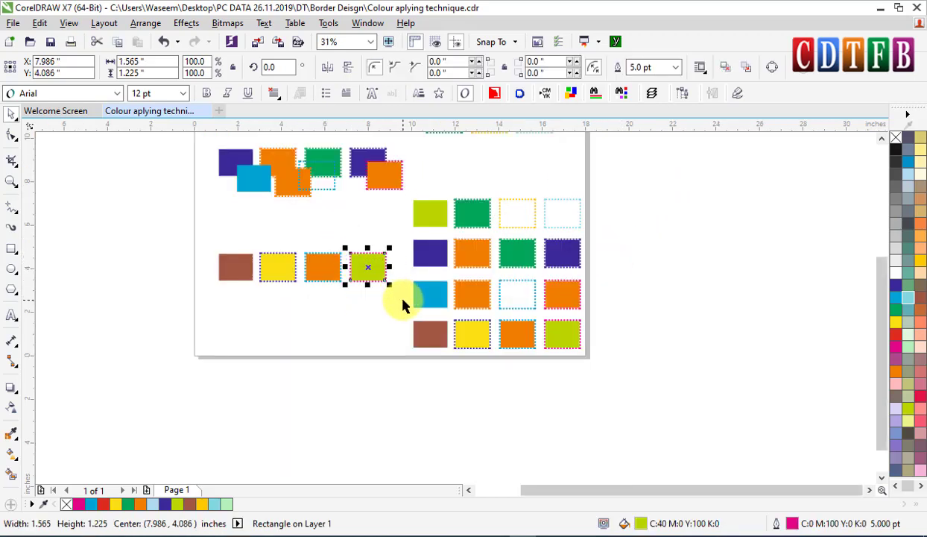
scroll(363, 245, "up", 5)
key("Escape")
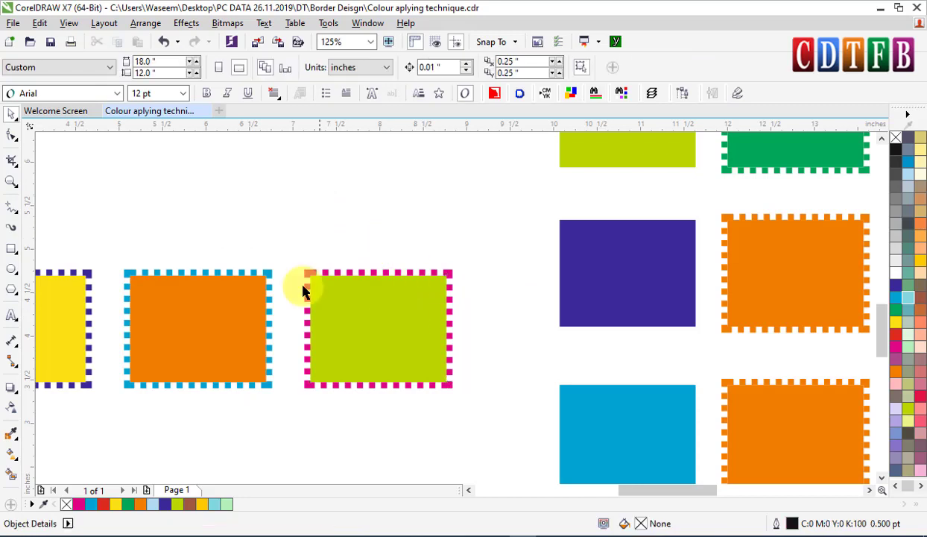
left_click_drag(181, 223, 208, 278)
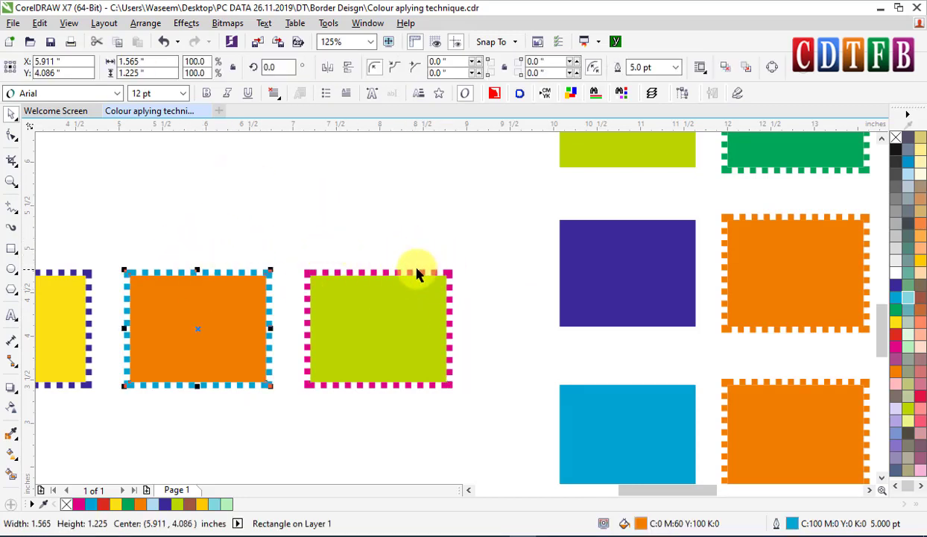
left_click(450, 274)
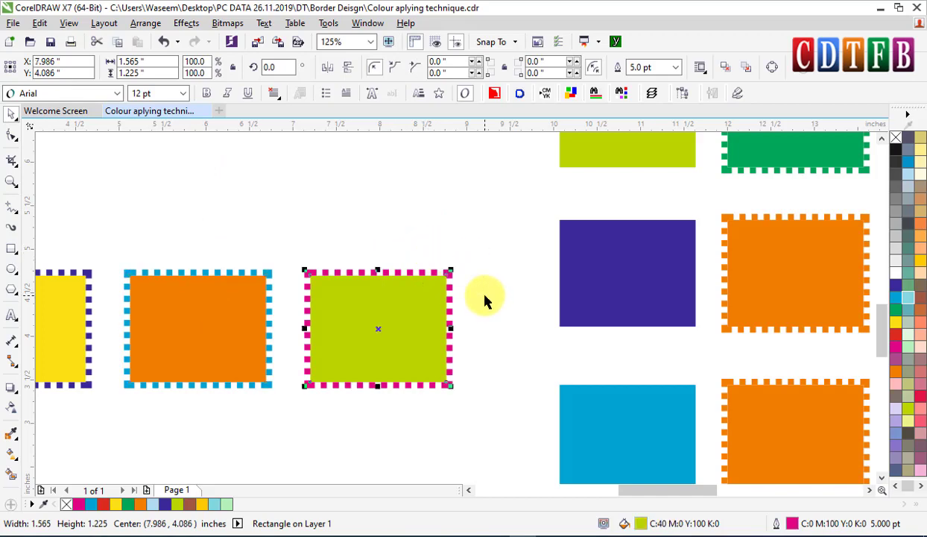
scroll(485, 300, "down", 5)
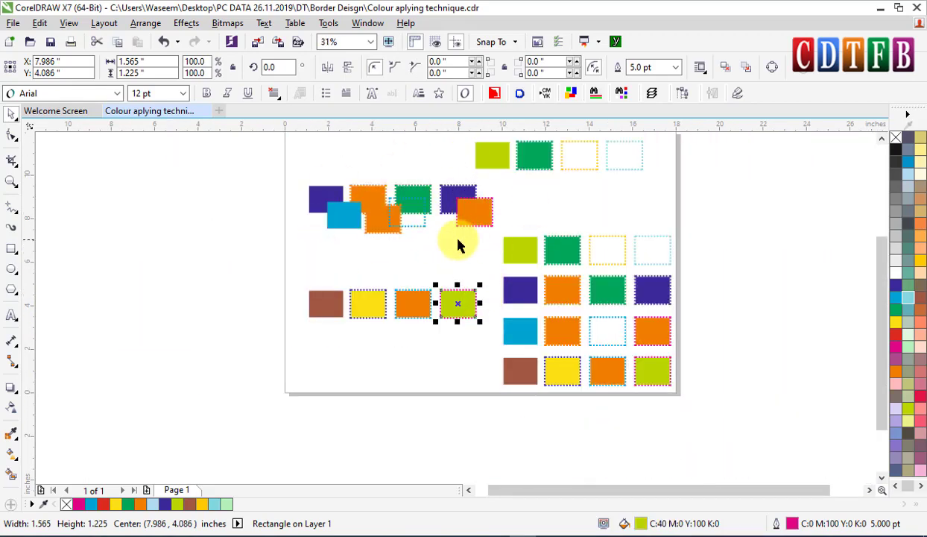
- Select the overlapping orange rectangle and the unfilled blue-dotted one together and move them below the second row
scroll(398, 220, "up", 3)
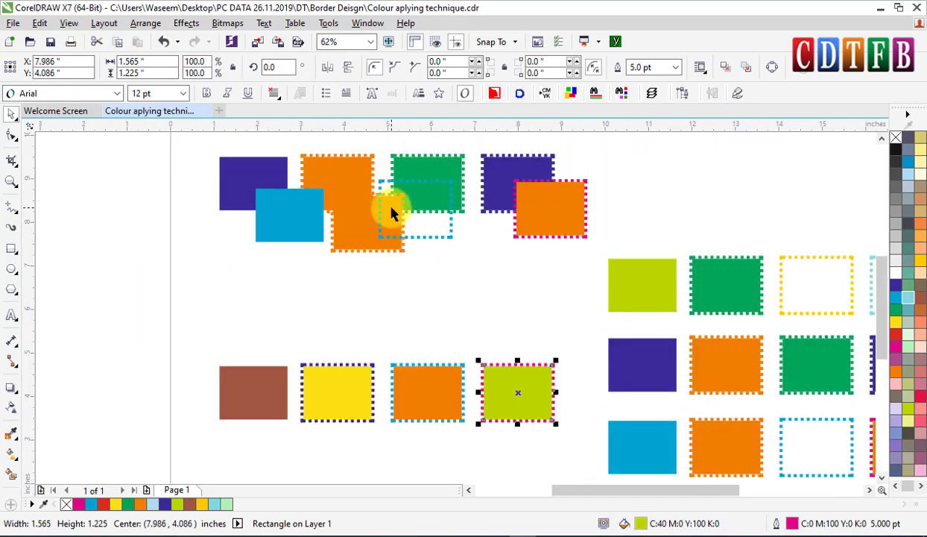
scroll(394, 207, "up", 3)
left_click(480, 257)
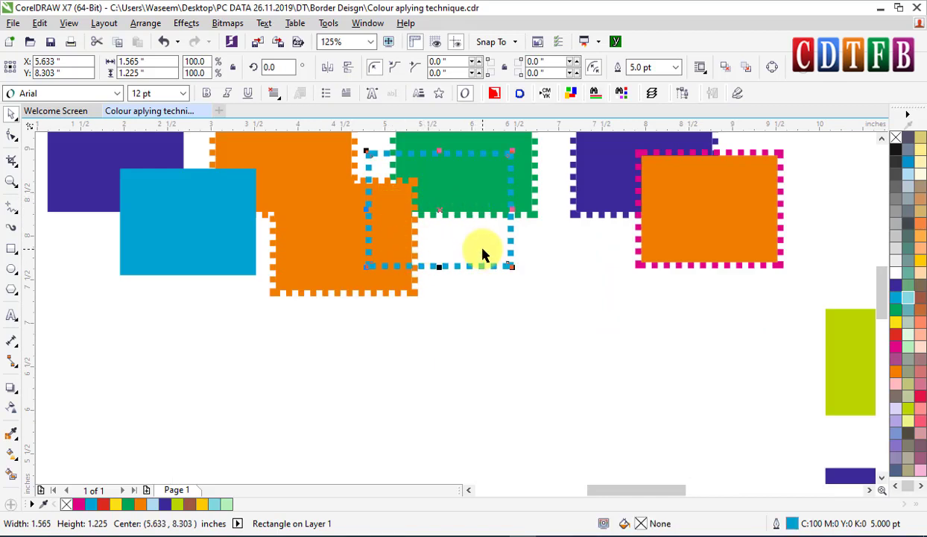
left_click(357, 290)
scroll(474, 259, "up", 2)
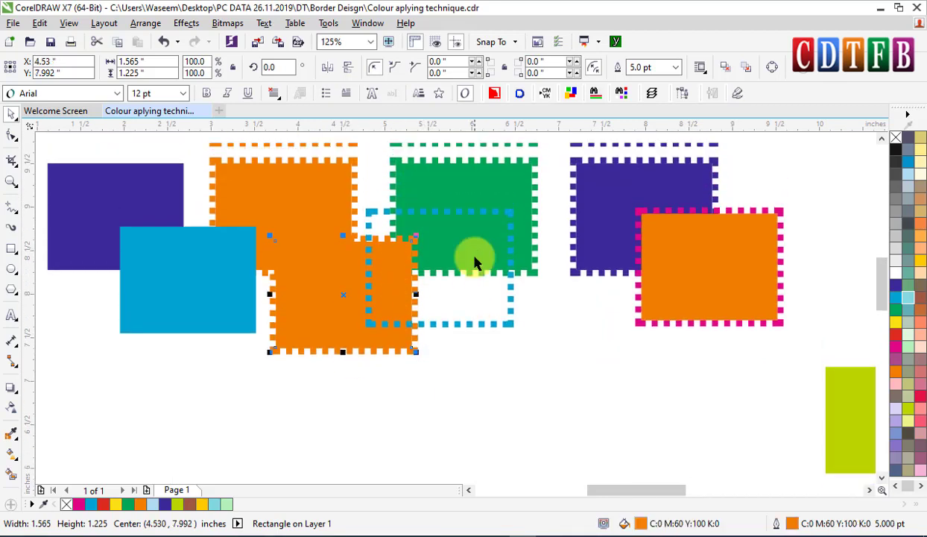
left_click(370, 272, "shift")
left_click_drag(372, 275, 515, 439)
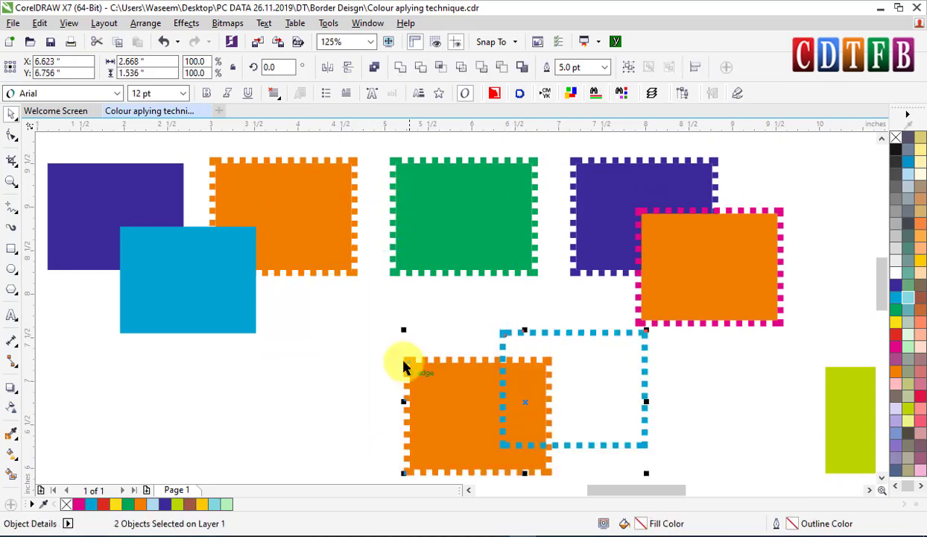
scroll(397, 355, "down", 2)
left_click(553, 373)
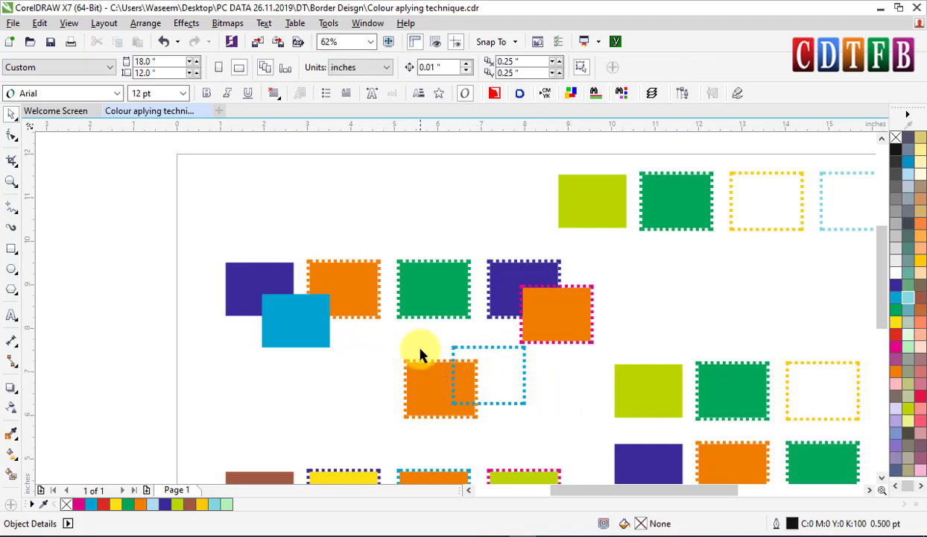
- Remove the fills of the moved orange rectangle and the green, indigo and magenta-dotted ones, and overlap the orange and blue outlines with them
left_click(432, 392)
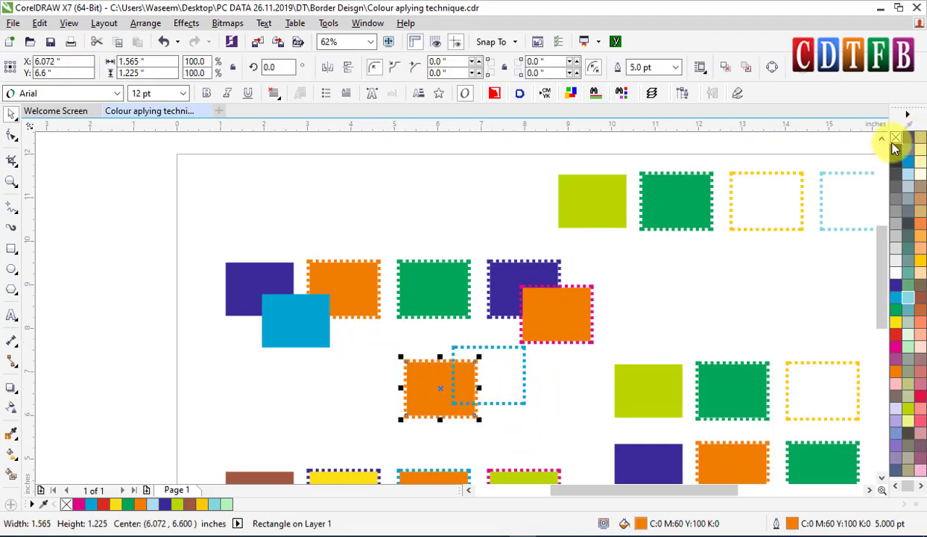
left_click(896, 138)
left_click_drag(320, 221, 600, 350)
left_click(896, 138)
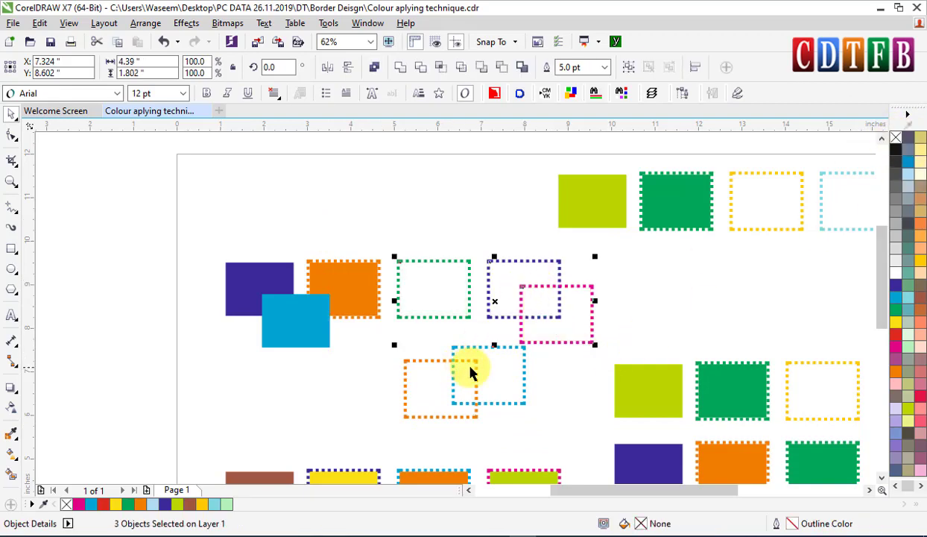
left_click_drag(455, 370, 471, 247)
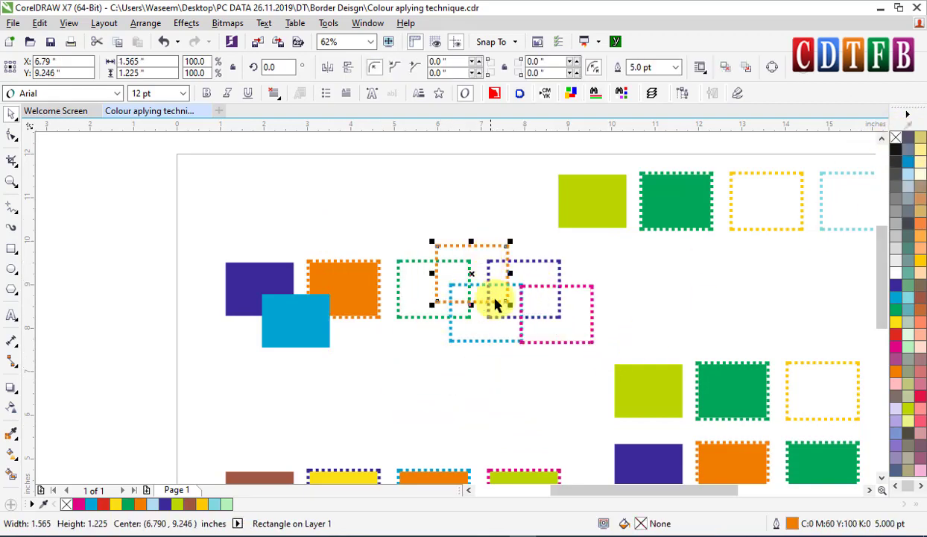
- Select the overlapping orange, blue and magenta dotted outlines together and try to move them down to the right
scroll(514, 294, "up", 2)
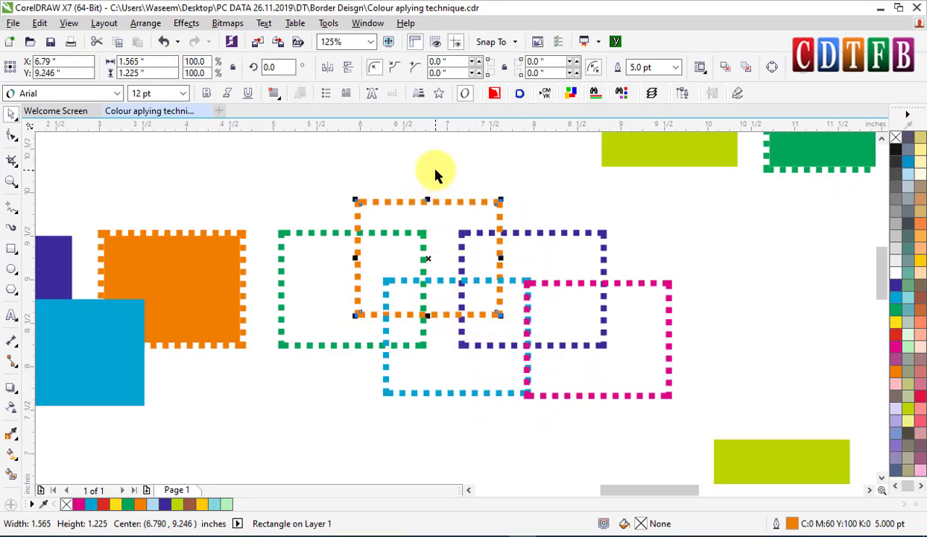
left_click_drag(435, 169, 435, 416)
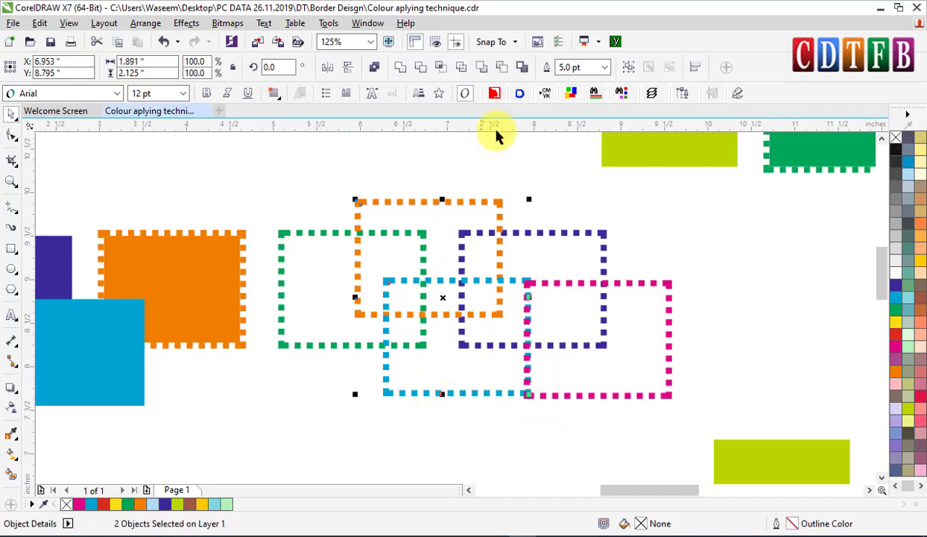
left_click(665, 288, "shift")
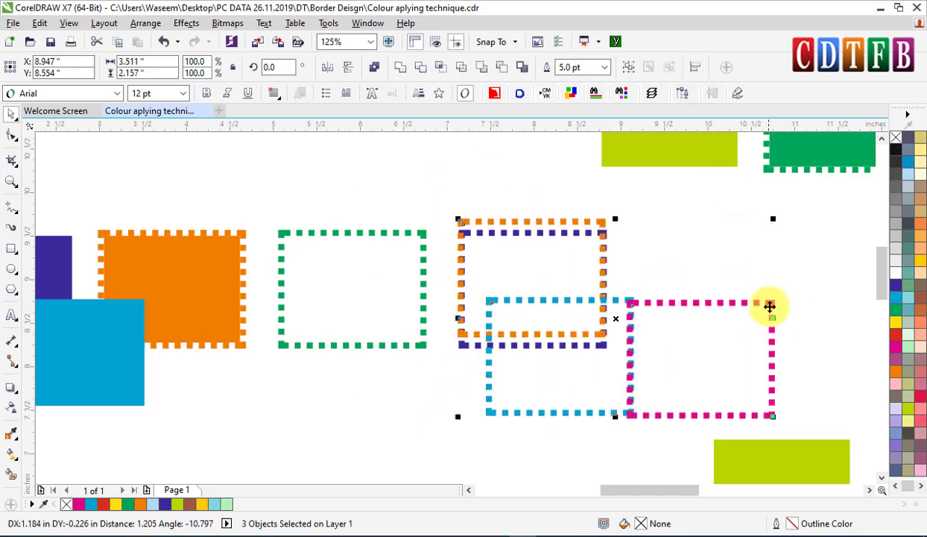
scroll(492, 246, "down", 2)
- Select all four rectangles in the page's upper-right row and move them back above the upper-left set
left_click(588, 177)
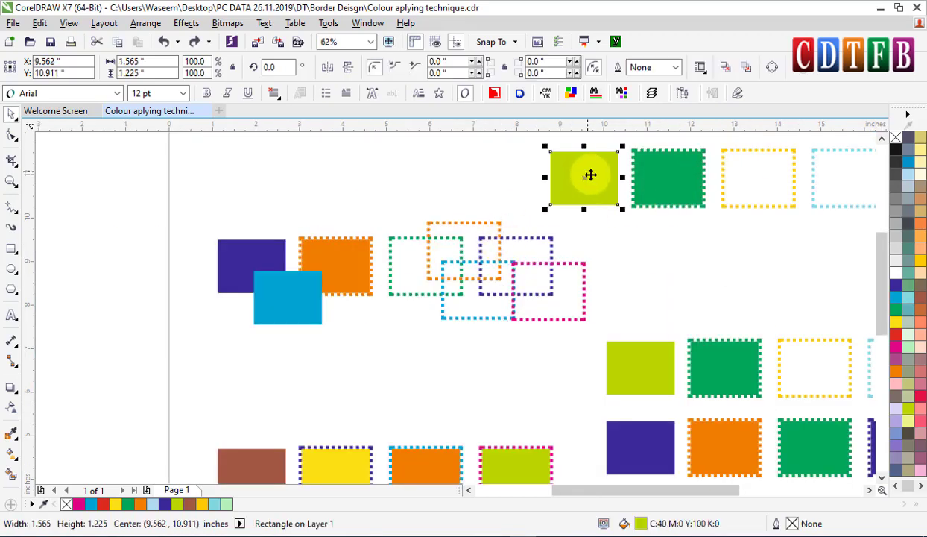
left_click(660, 179)
left_click(775, 181, "shift")
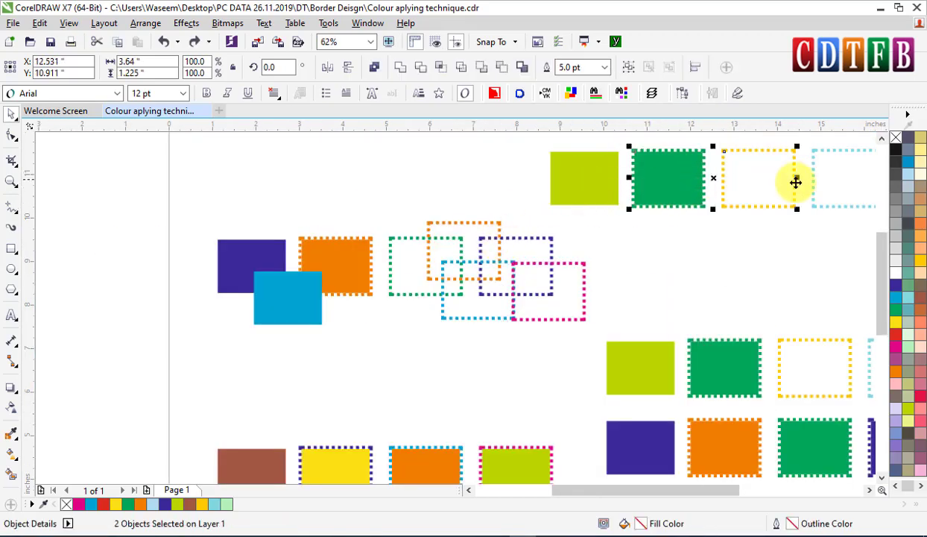
left_click(825, 174, "shift")
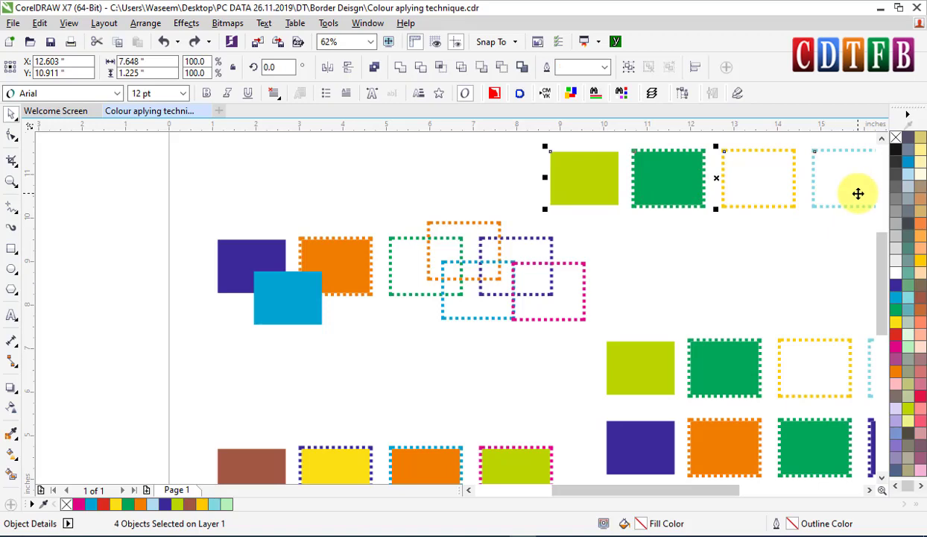
left_click_drag(836, 197, 500, 195)
scroll(655, 221, "down", 2)
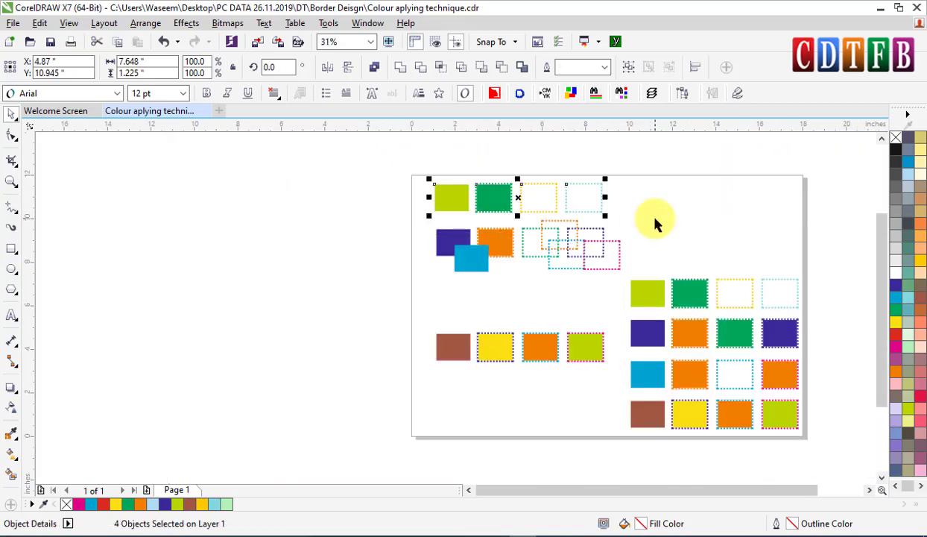
scroll(657, 177, "up", 1)
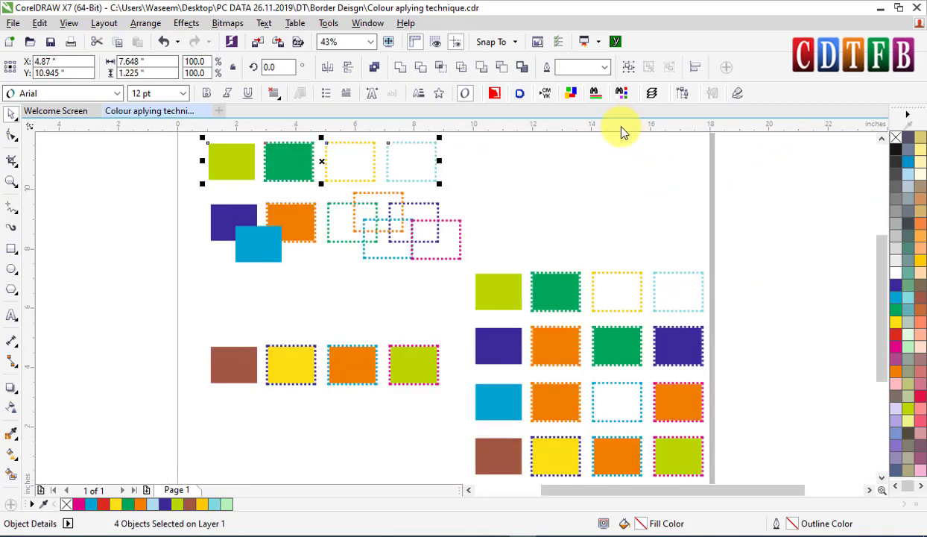